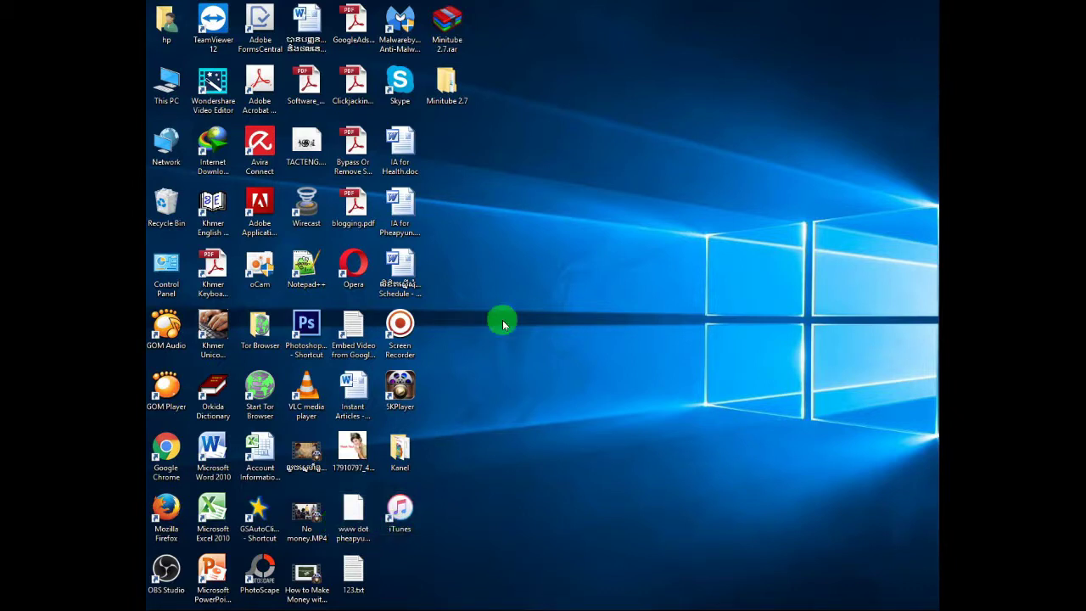
Refresh the Windows desktop seven times from its right-click menu.
right_click(641, 211)
left_click(683, 245)
right_click(640, 212)
left_click(675, 248)
right_click(586, 226)
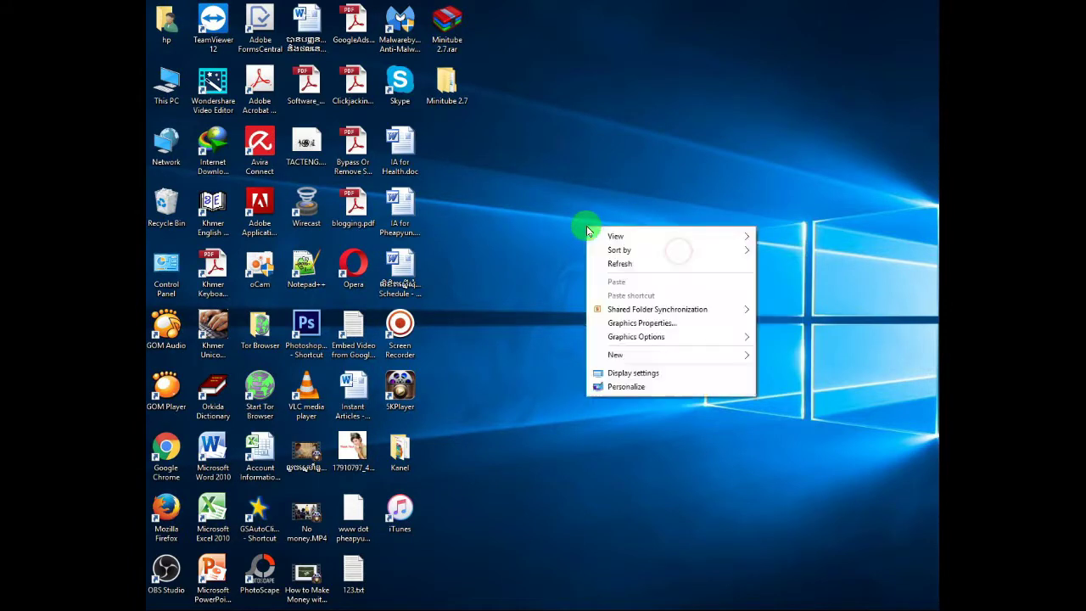
left_click(623, 265)
right_click(597, 236)
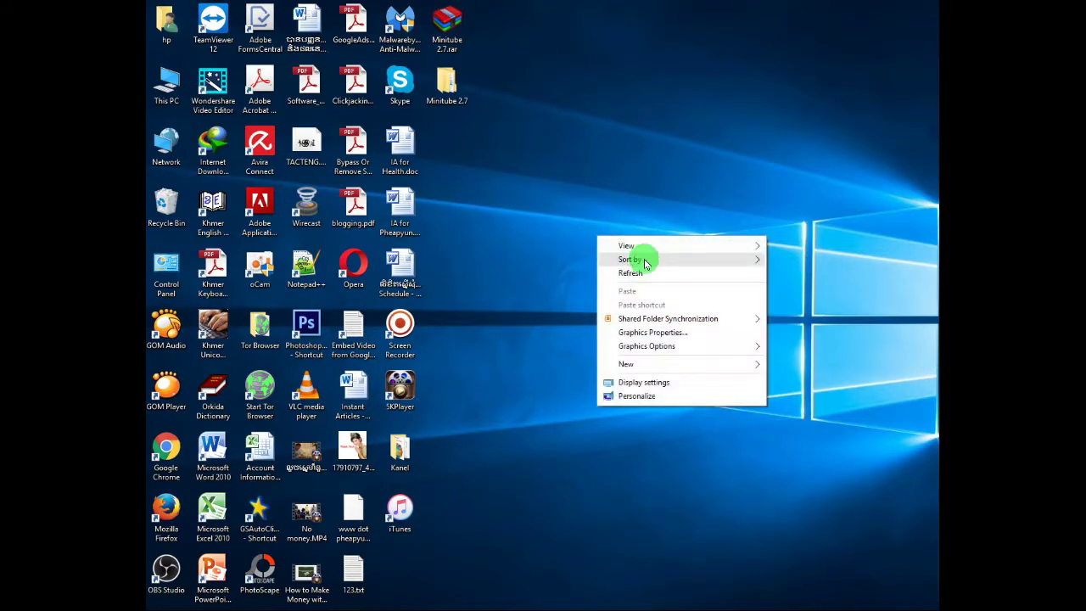
left_click(657, 273)
right_click(628, 227)
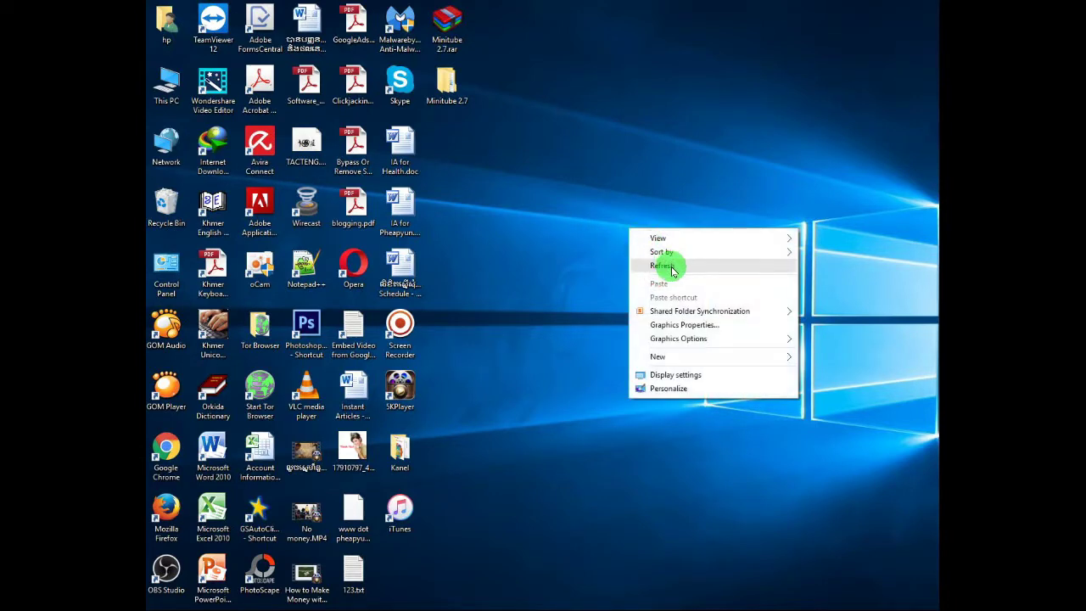
left_click(670, 265)
right_click(616, 237)
left_click(654, 273)
right_click(626, 257)
left_click(661, 295)
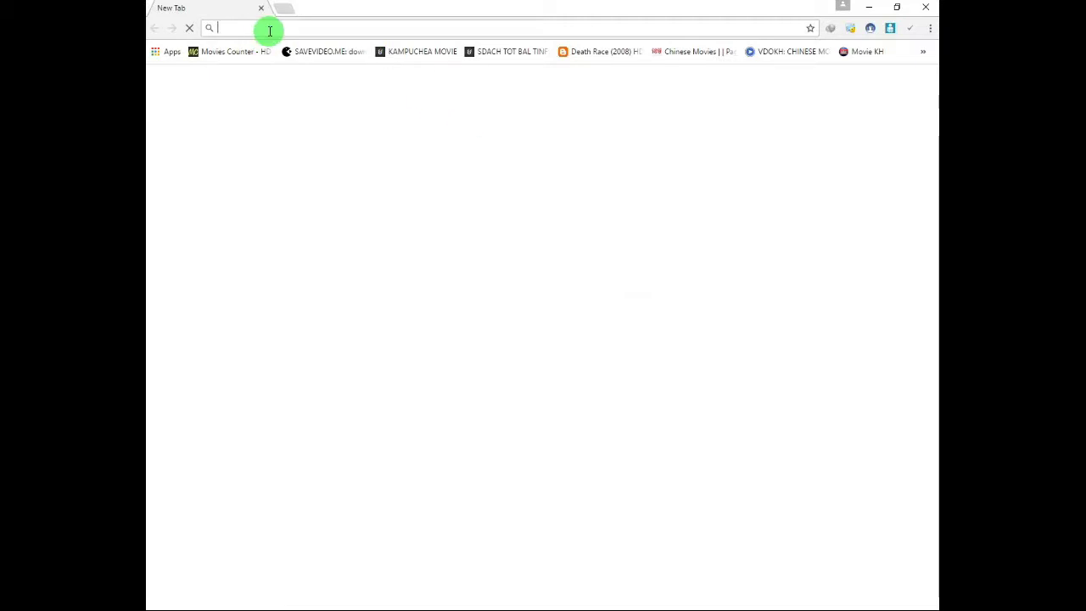
Go to gmail, then replace the address with 'google' to reach the Google homepage.
left_click(276, 26)
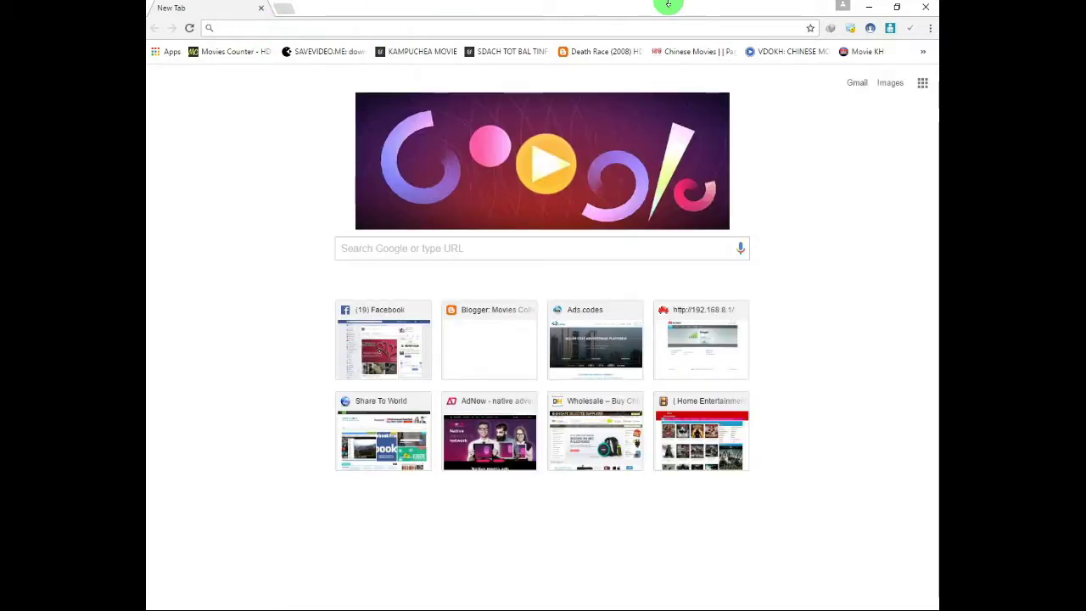
type("gmail.com")
key("Return")
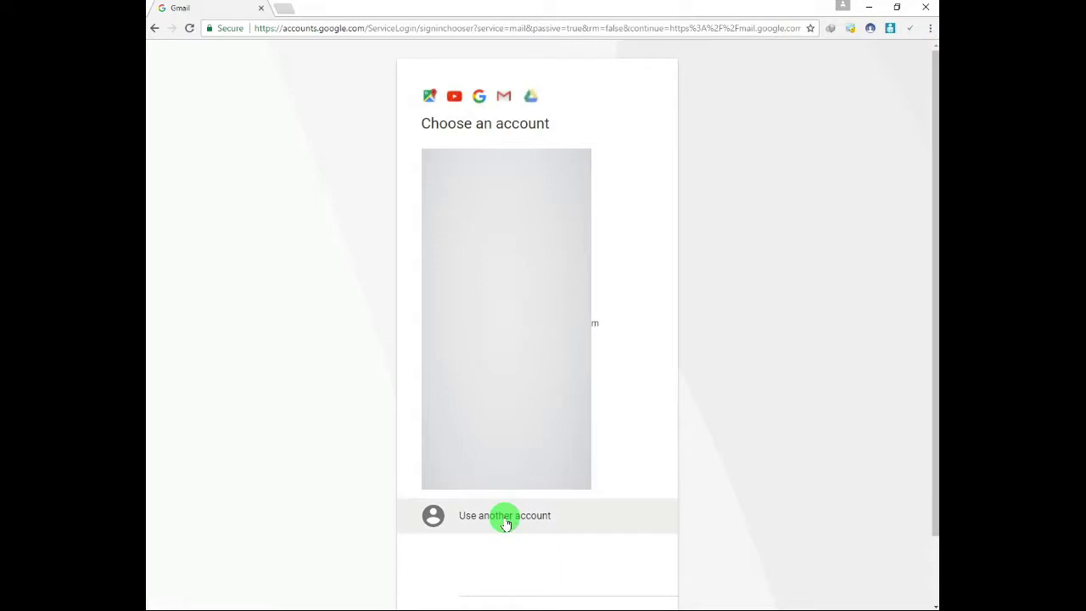
left_click(357, 28)
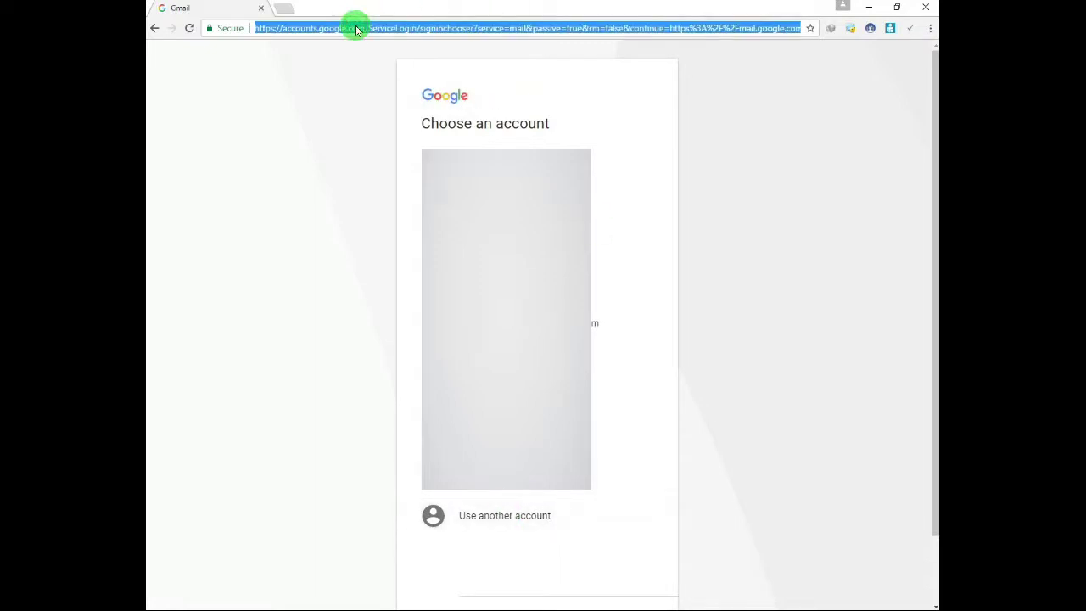
type("google")
key("Return")
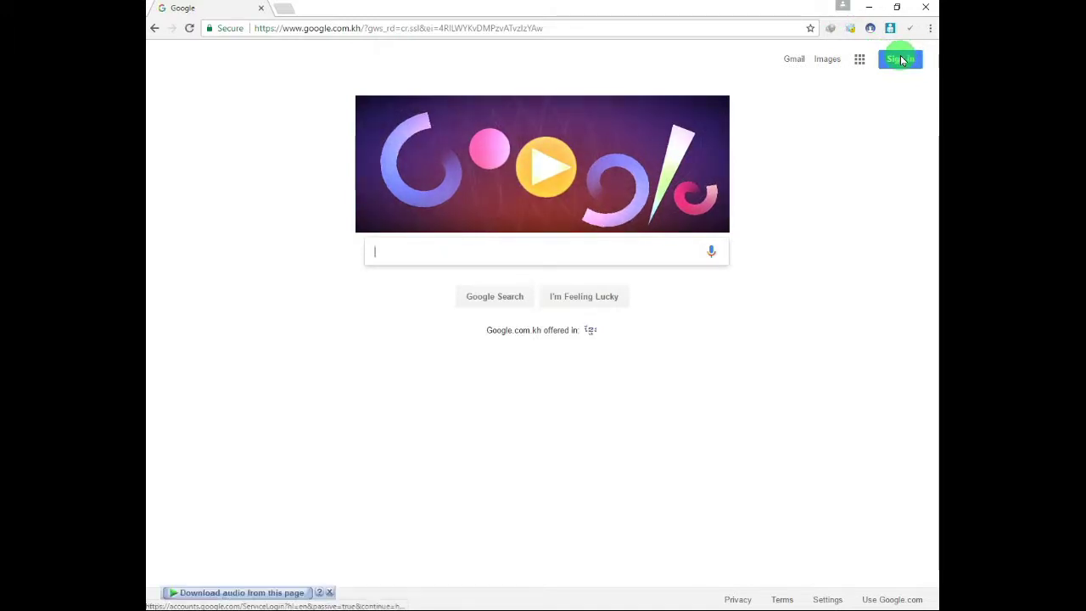
From Google sign-in, choose another account and start creating a new Google account.
left_click(901, 58)
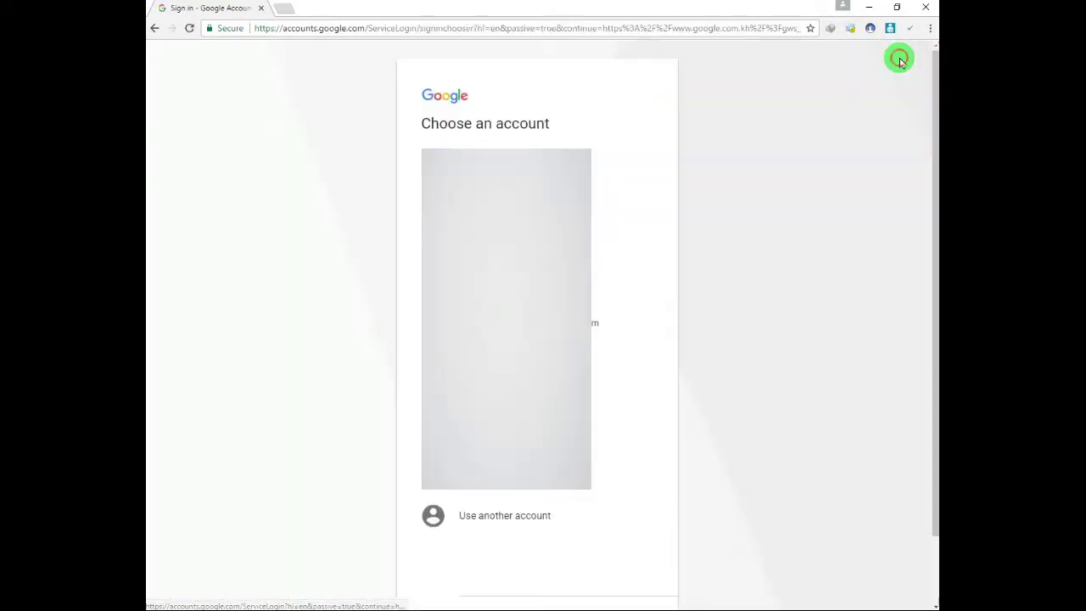
left_click(500, 525)
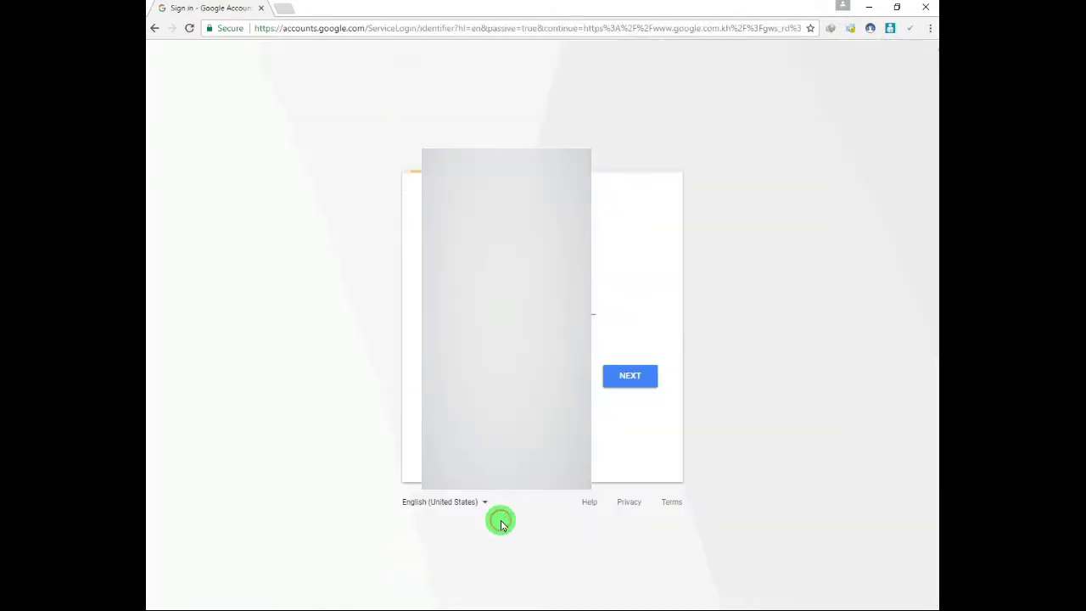
left_click(443, 303)
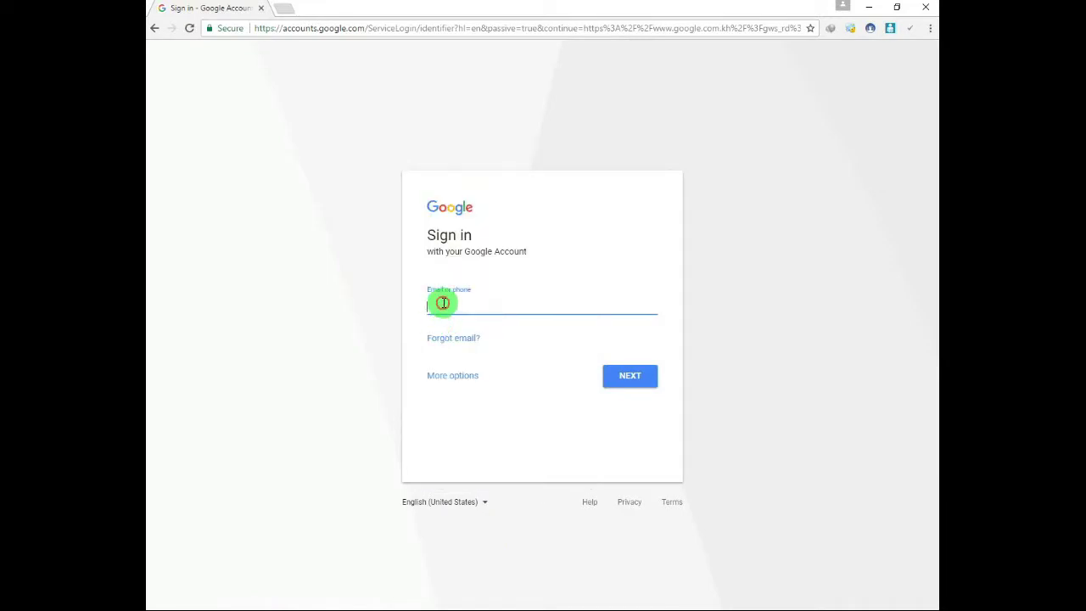
left_click(467, 377)
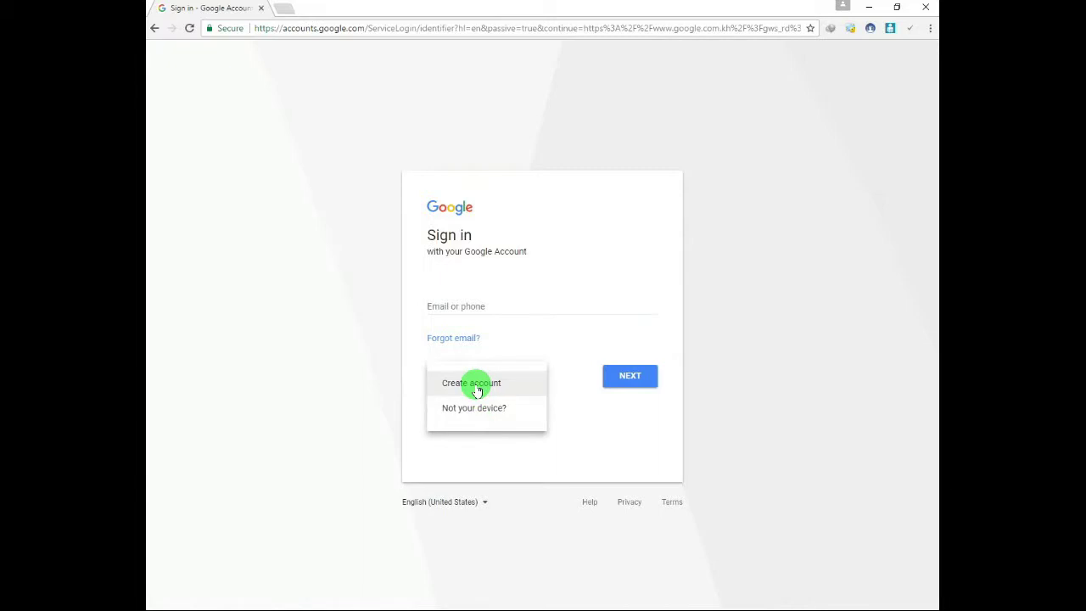
left_click(473, 386)
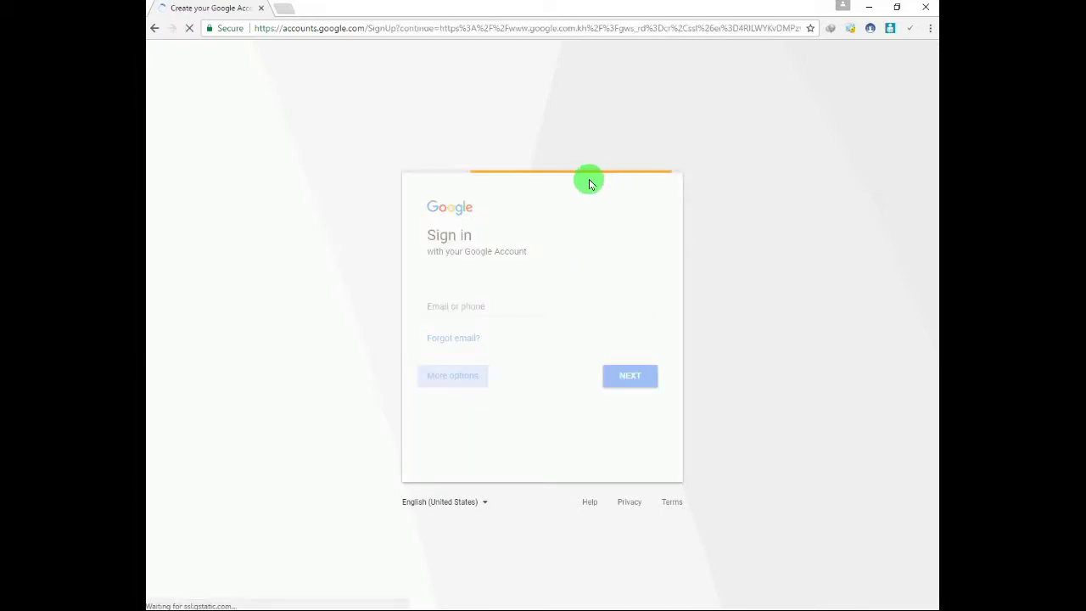
Fill in the name with last name 'Testing' and take the first suggested available username.
left_click(648, 199)
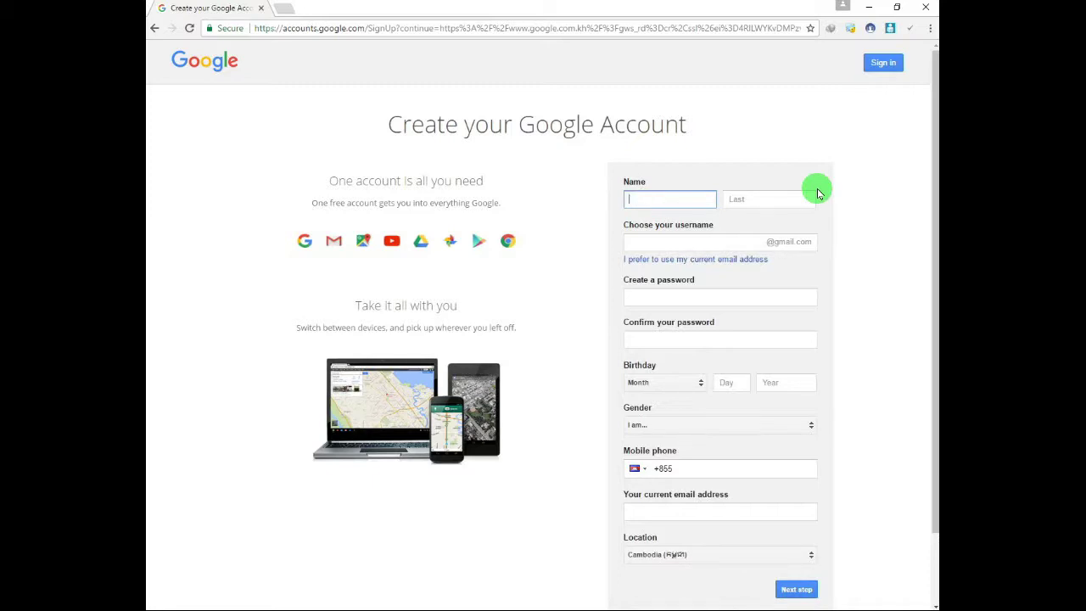
left_click(814, 196)
type("Testing")
key("Tab")
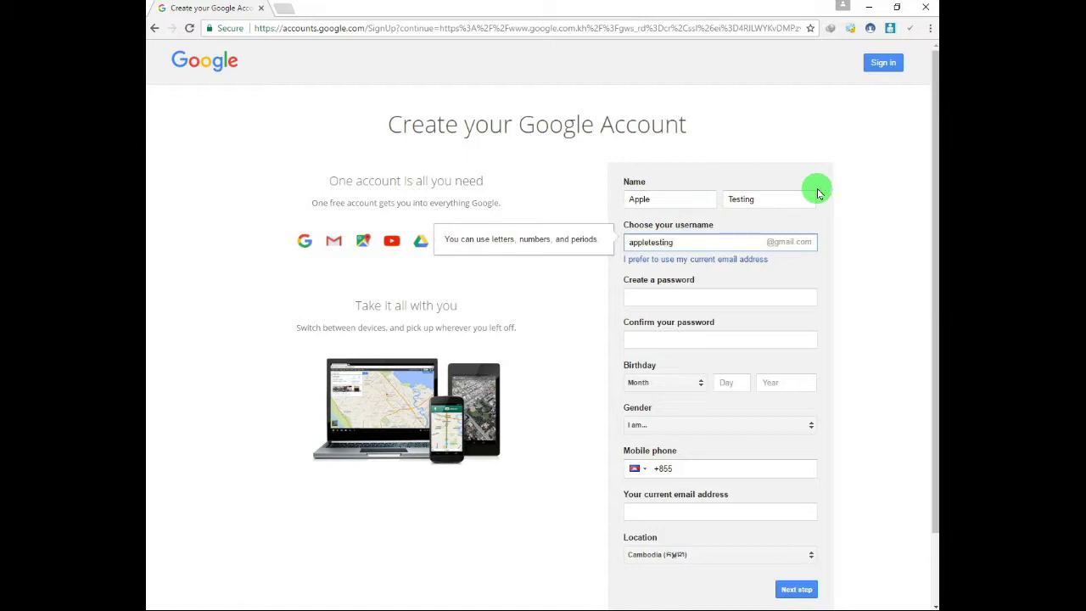
key("Tab")
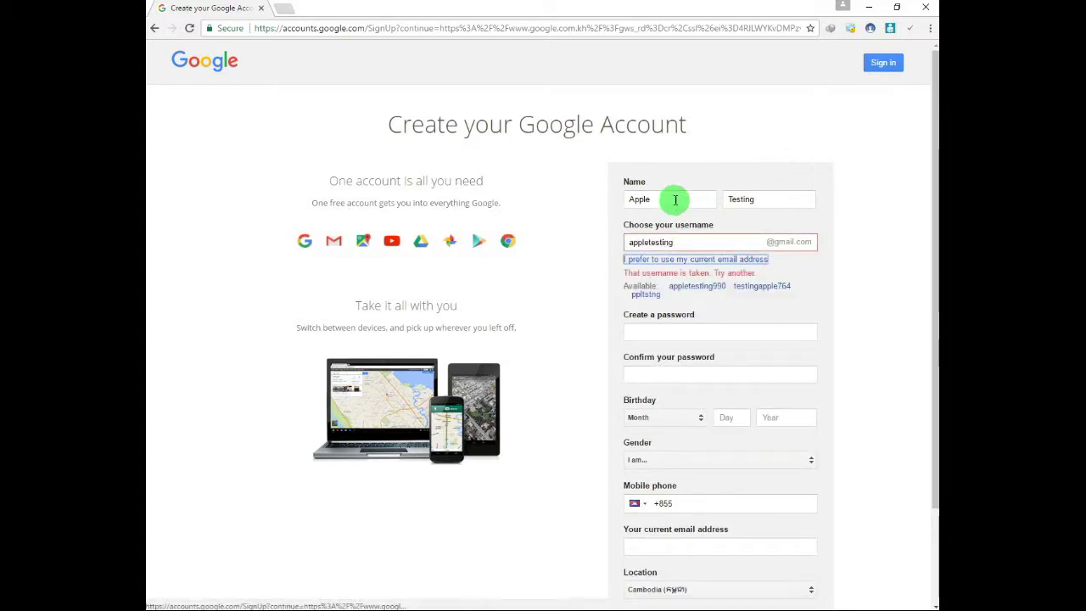
left_click(686, 242)
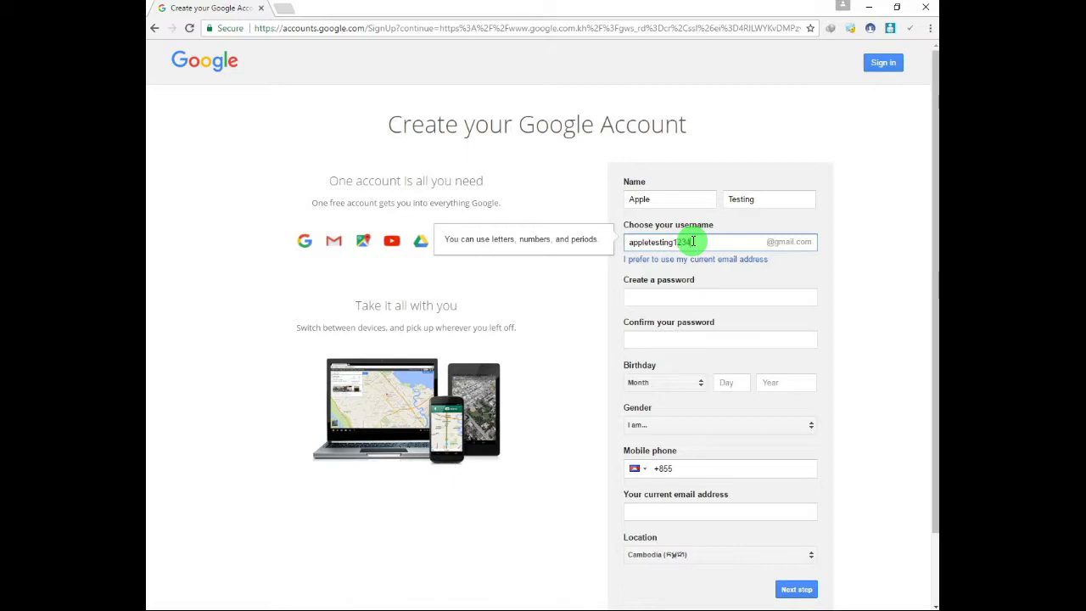
key("Tab")
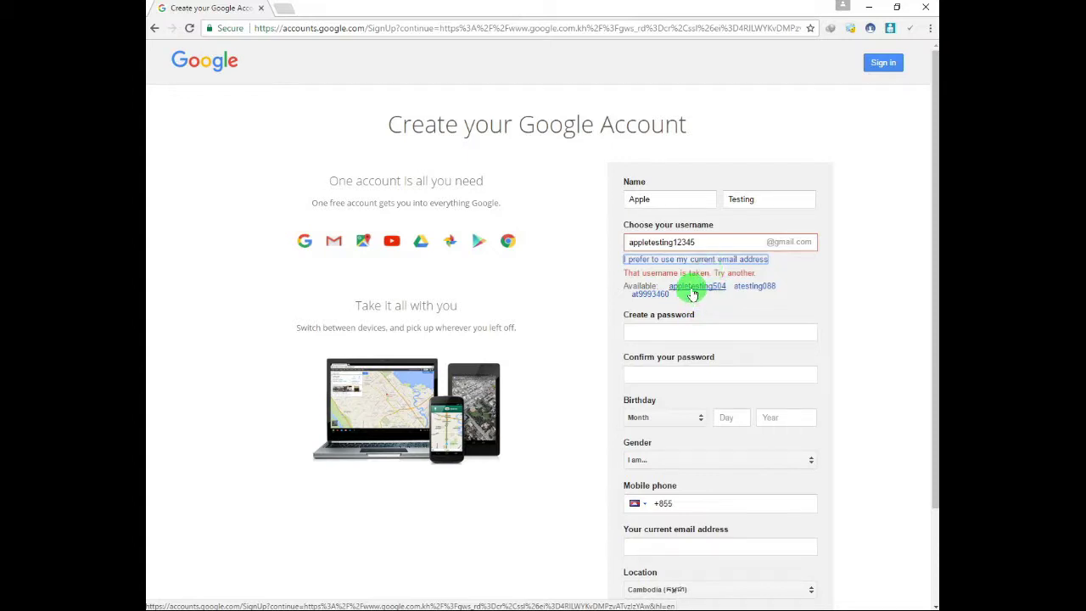
left_click(693, 291)
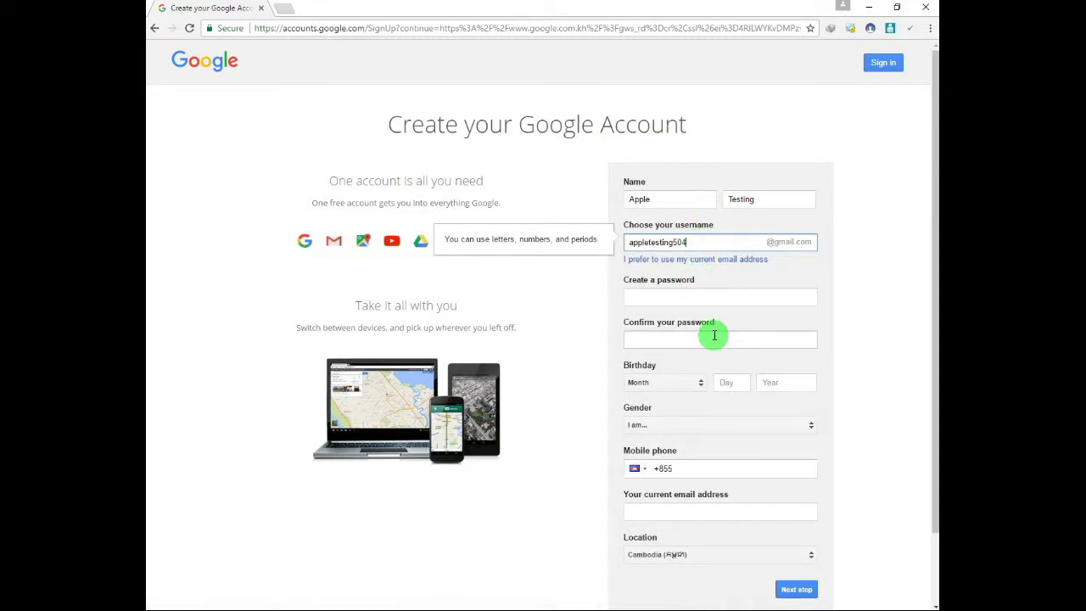
Enter and confirm the password, set the birth month to January, the birth day, and gender Male.
key("Tab")
key("Tab")
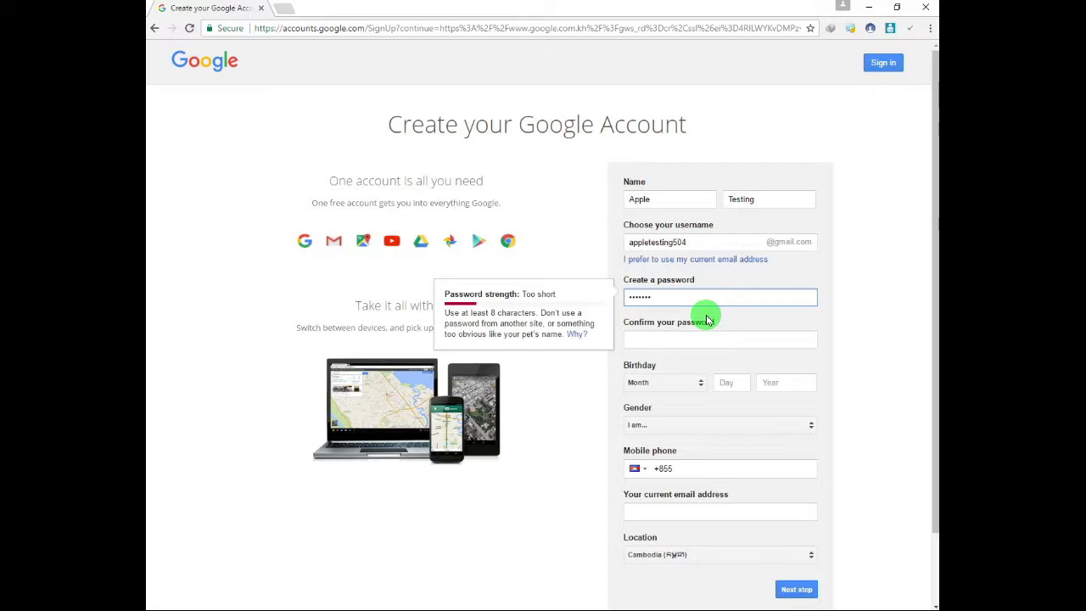
key("Tab")
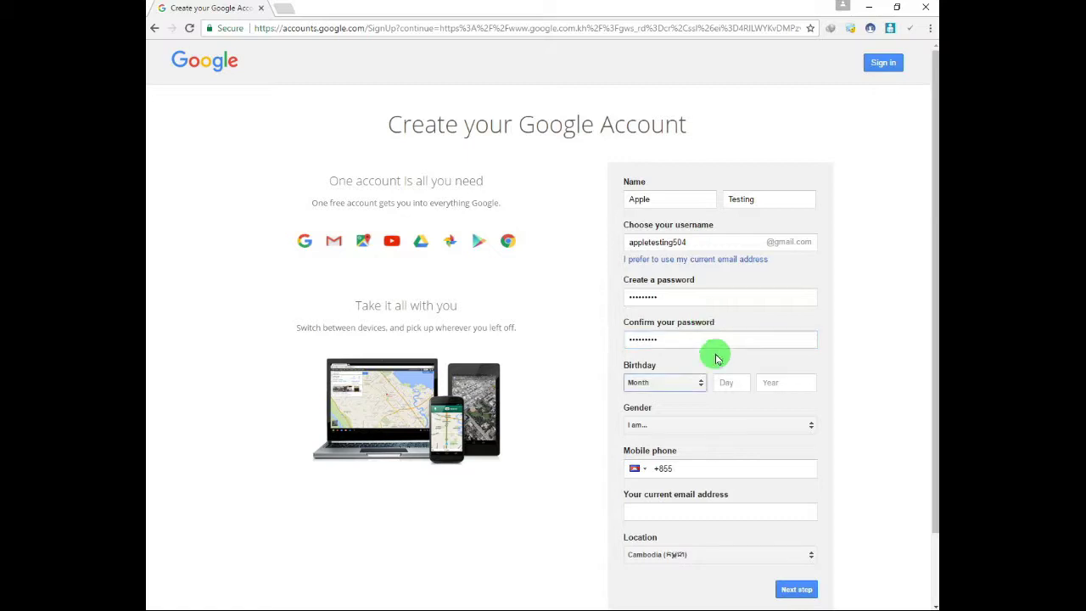
left_click(683, 382)
left_click(683, 386)
left_click(734, 384)
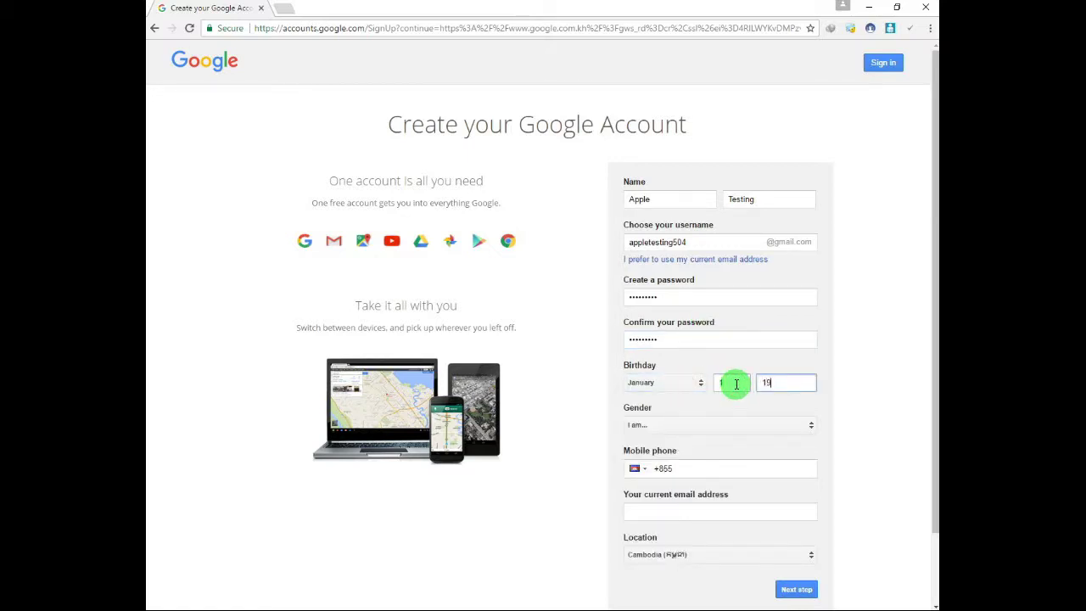
left_click(696, 428)
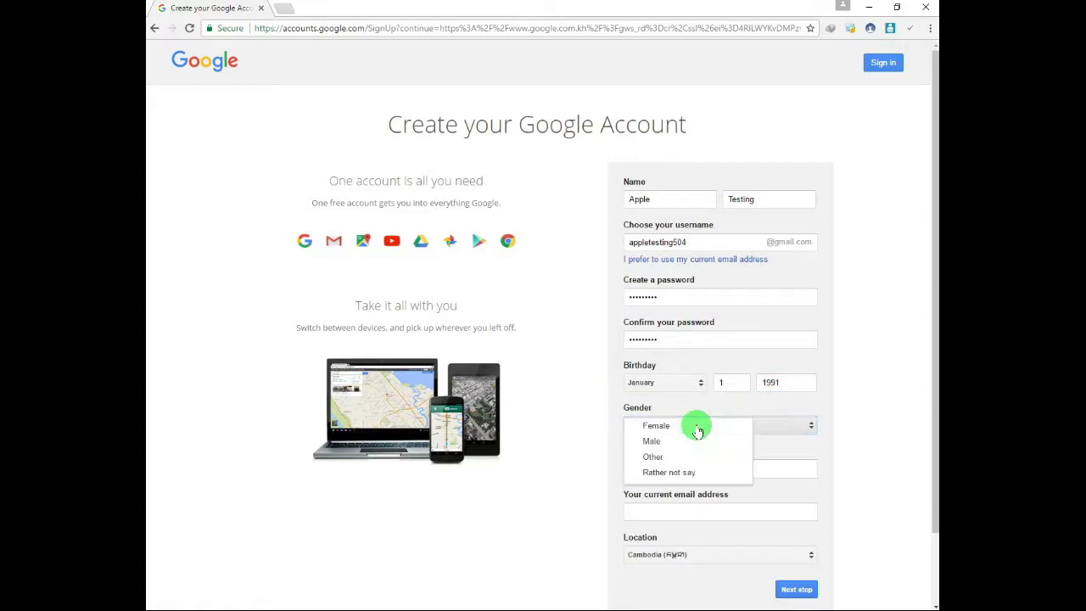
left_click(701, 440)
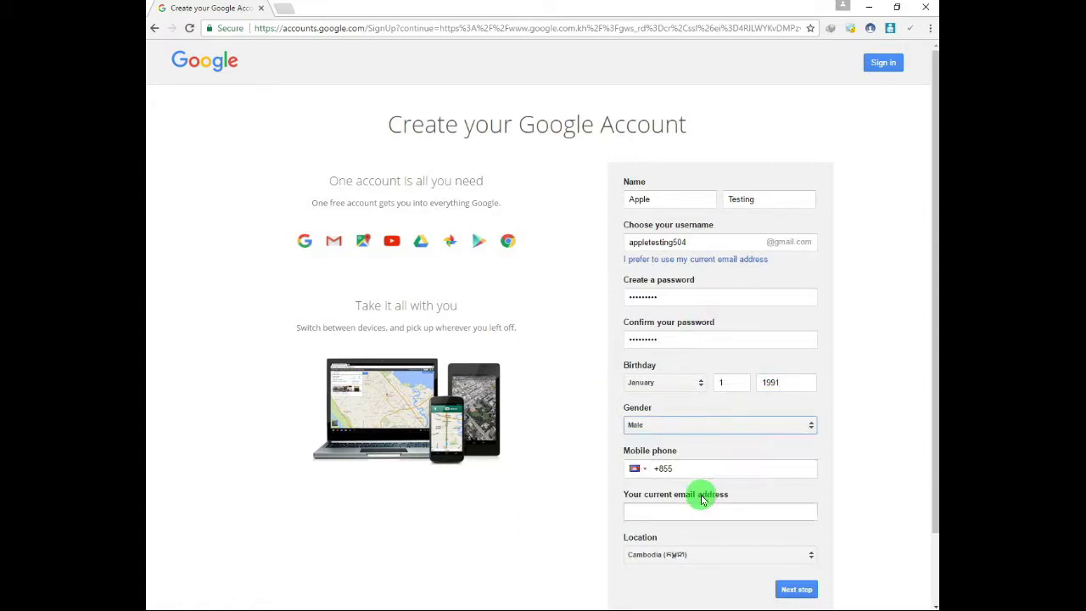
Fill in the current email, choose Cambodia as the location, and submit the form.
left_click(645, 471)
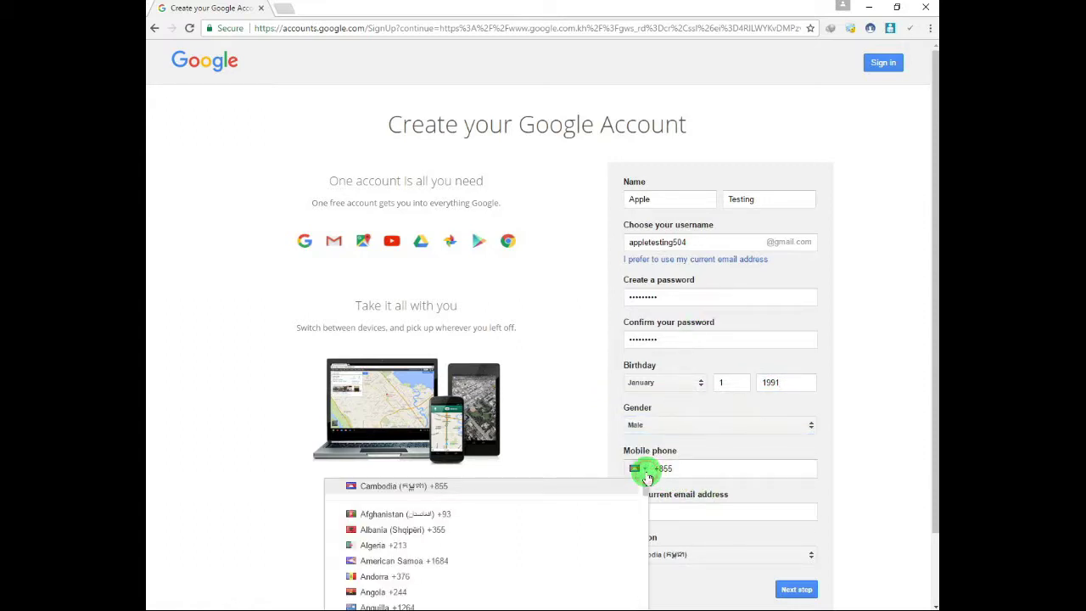
left_click(646, 478)
left_click(675, 511)
scroll(810, 489, "down", 2)
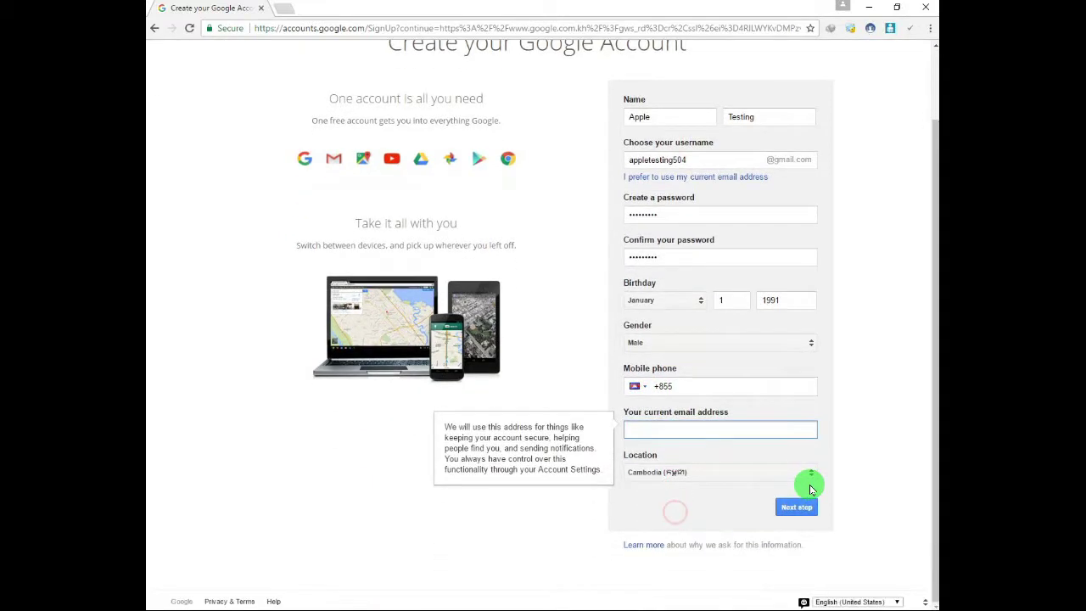
left_click(703, 475)
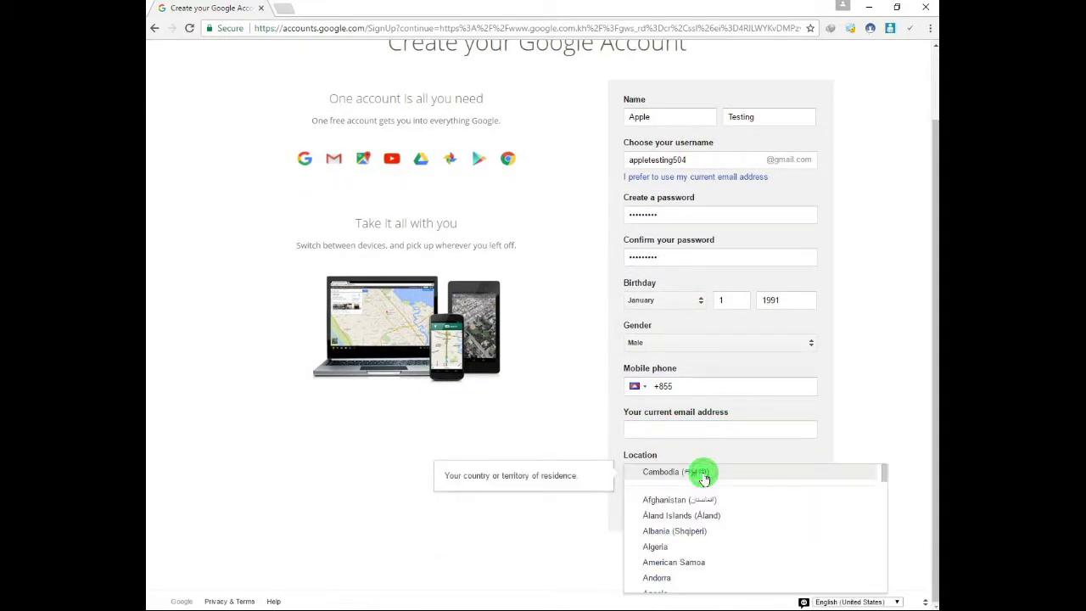
left_click(703, 478)
left_click(797, 512)
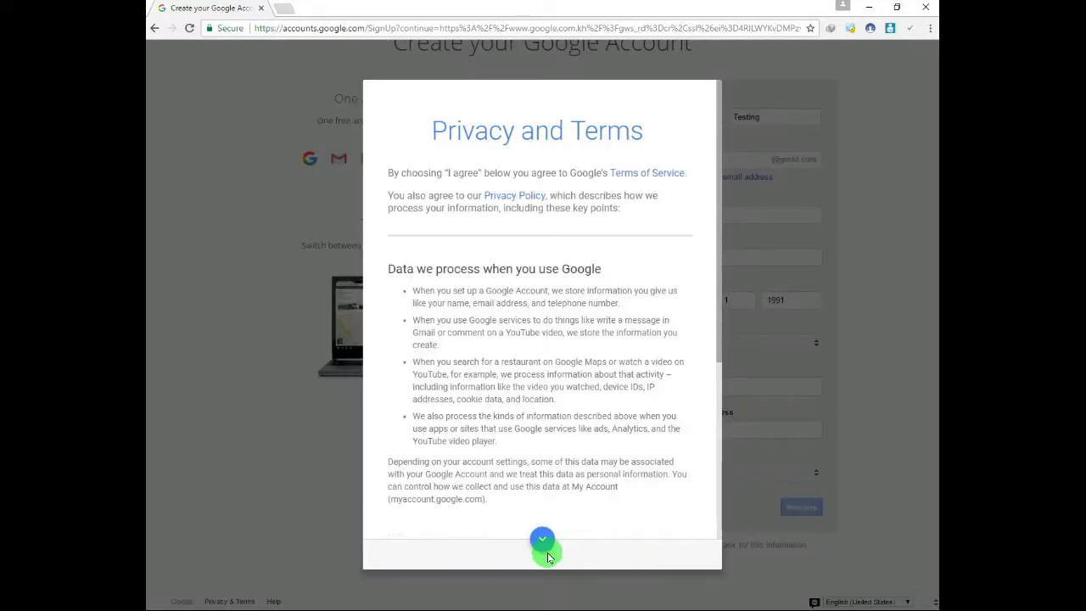
Agree to Google's privacy terms, continue past the welcome page, and decline saving the password.
left_click(541, 544)
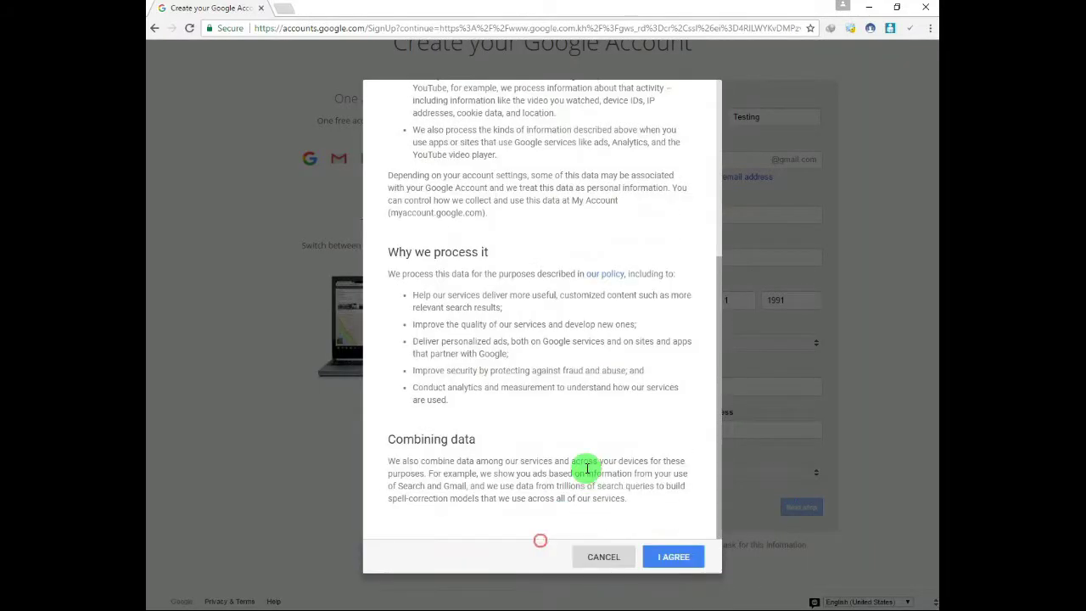
left_click(676, 556)
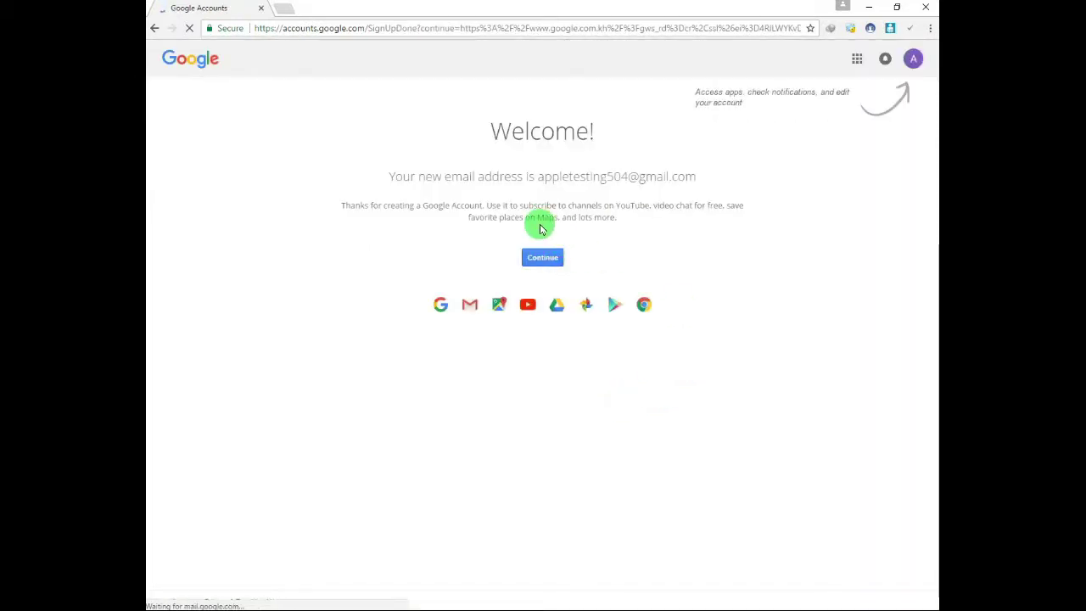
left_click(547, 255)
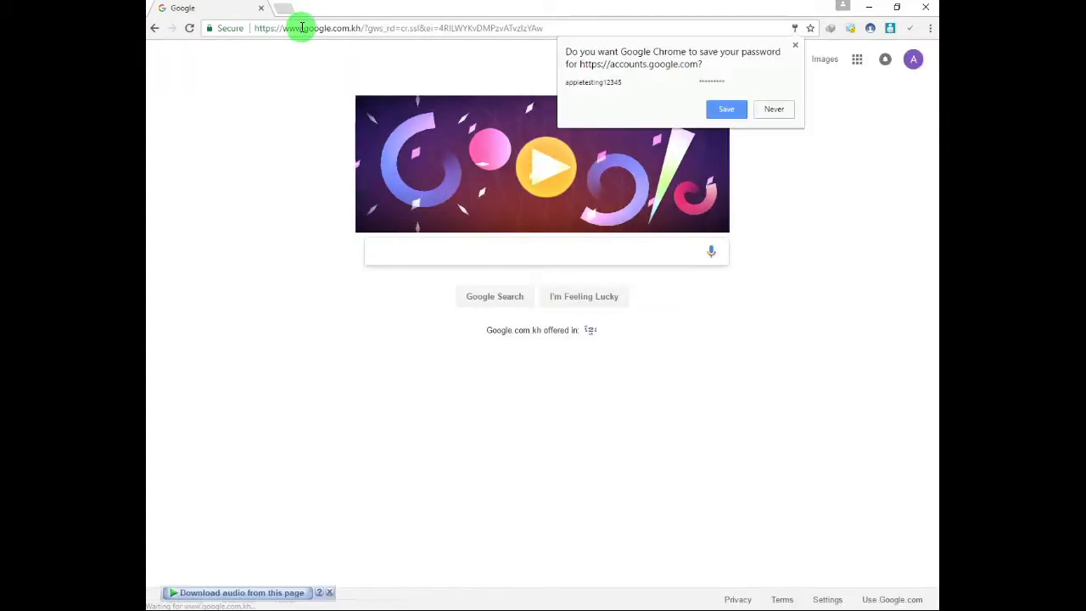
left_click(764, 107)
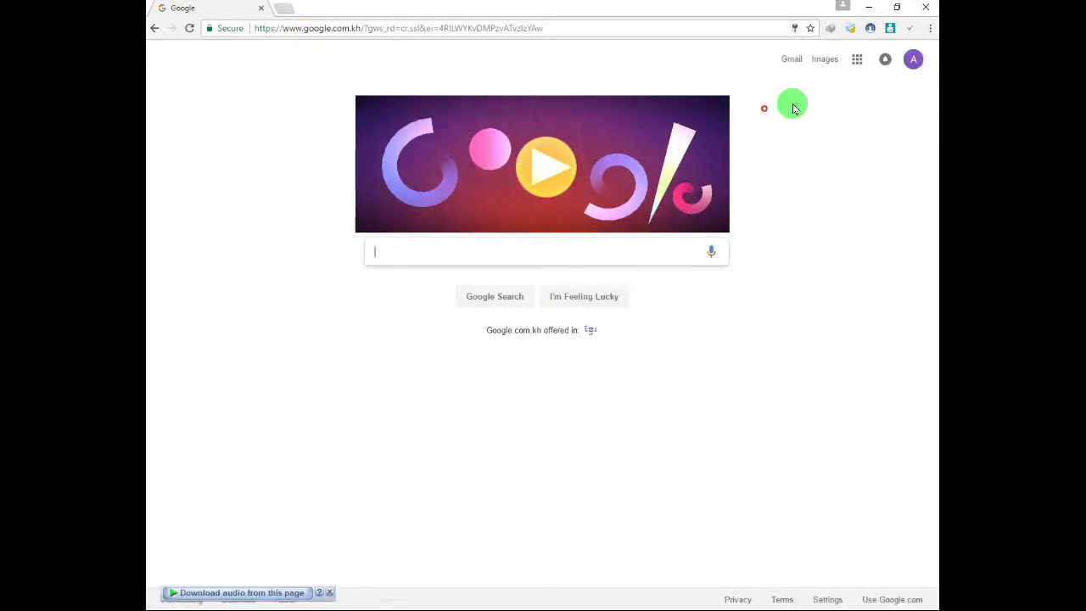
Open the new account's Gmail inbox, dismiss its welcome popup, and minimise Chrome.
left_click(791, 59)
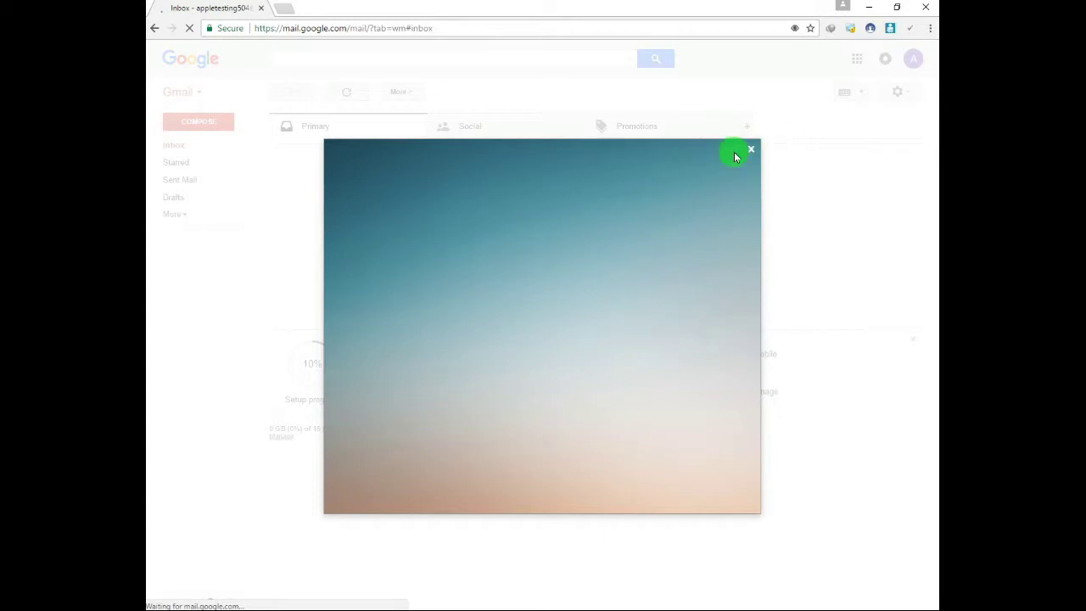
left_click(750, 153)
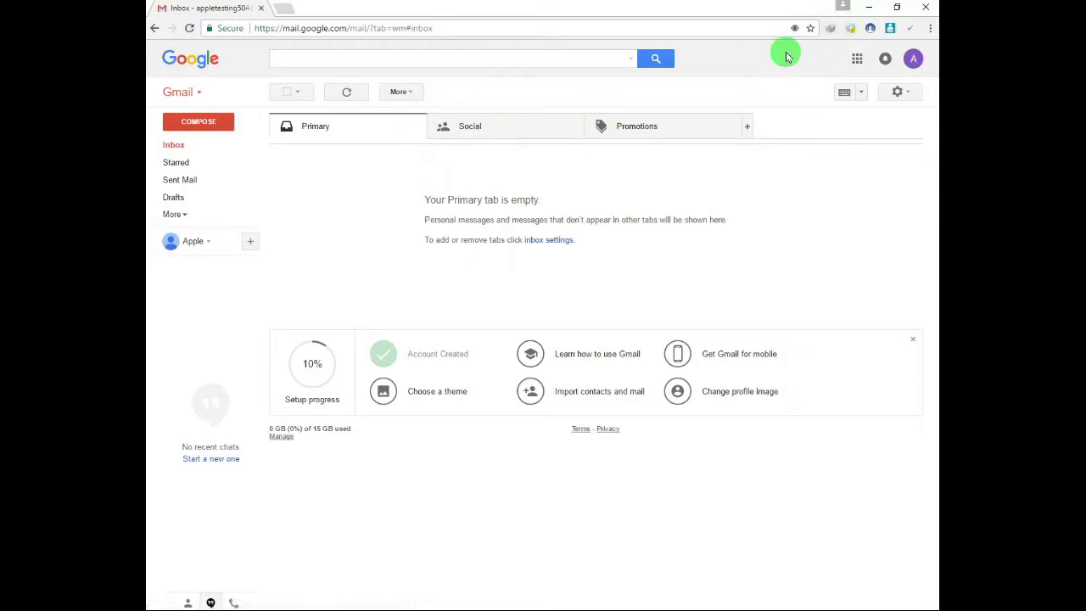
left_click(864, 12)
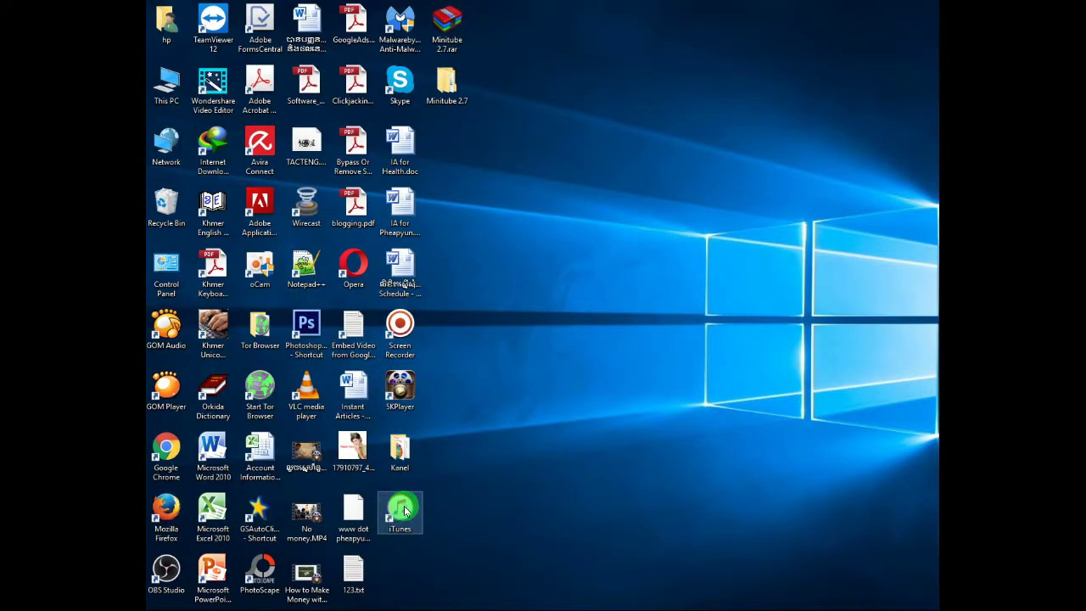
Launch iTunes from the desktop and agree to its software licence agreement.
double_click(405, 509)
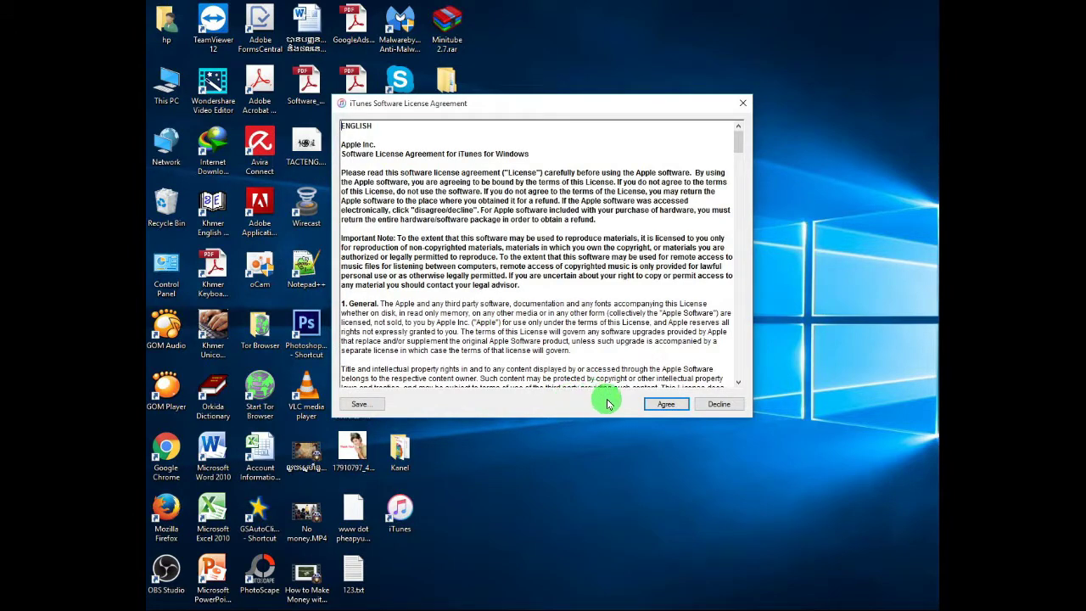
left_click(662, 405)
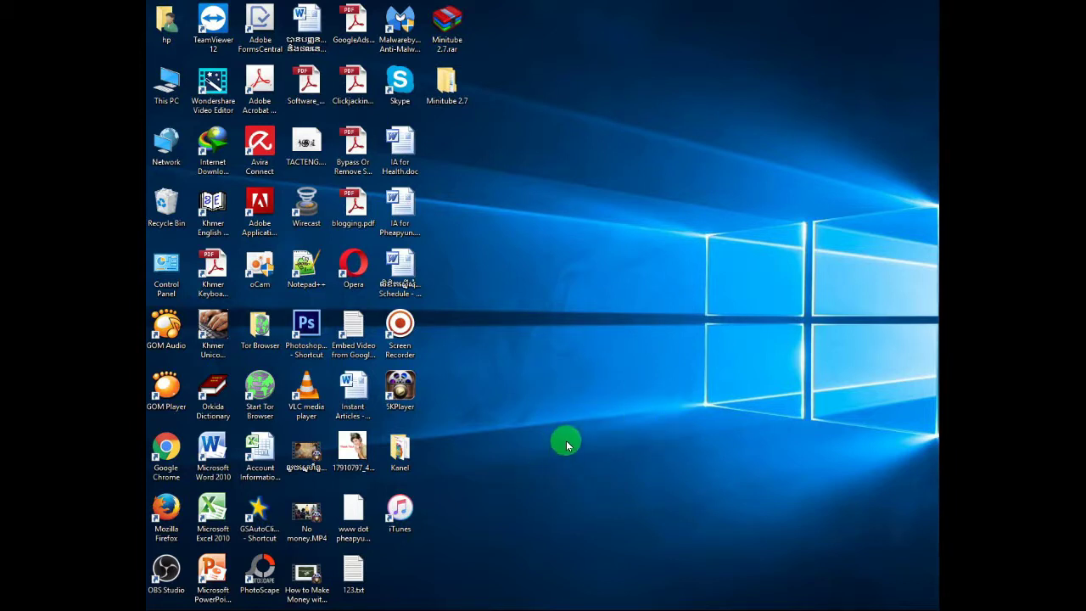
left_click(404, 509)
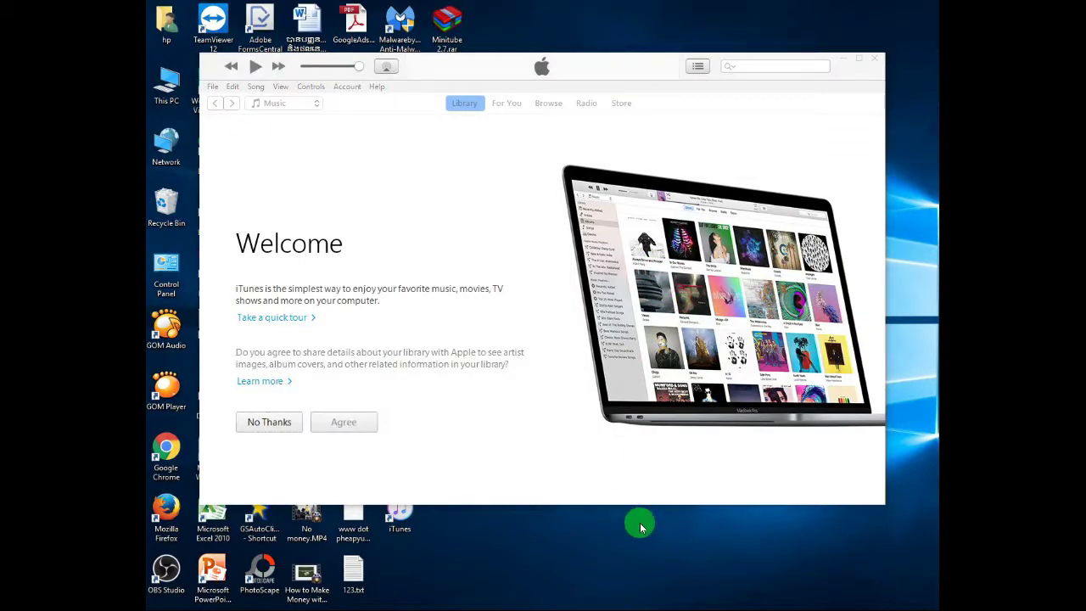
Refresh the desktop four times from its right-click menu.
right_click(641, 527)
left_click(691, 400)
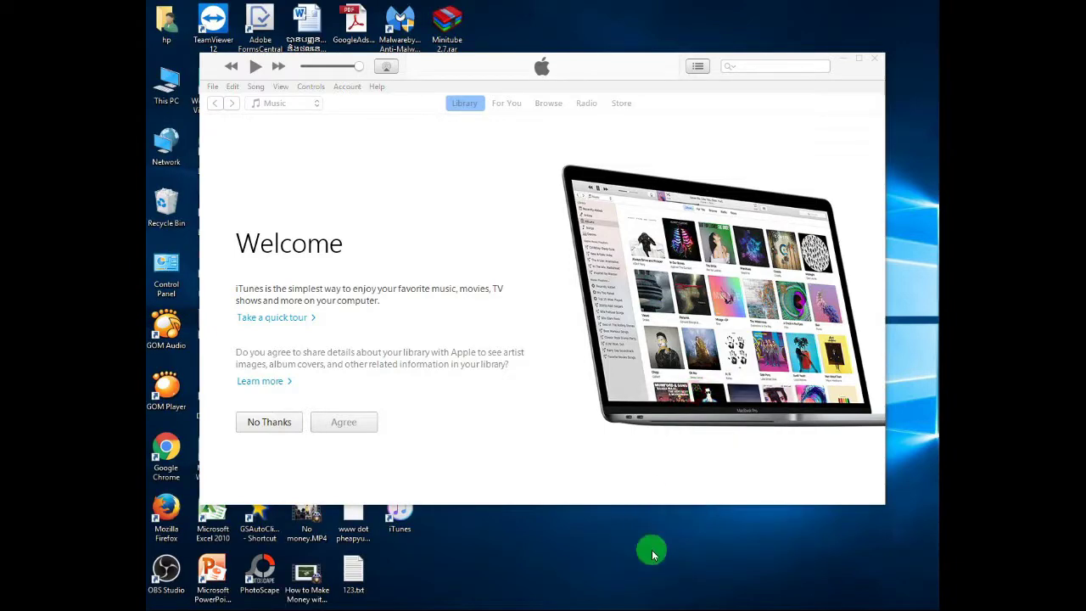
right_click(652, 555)
left_click(689, 415)
right_click(673, 552)
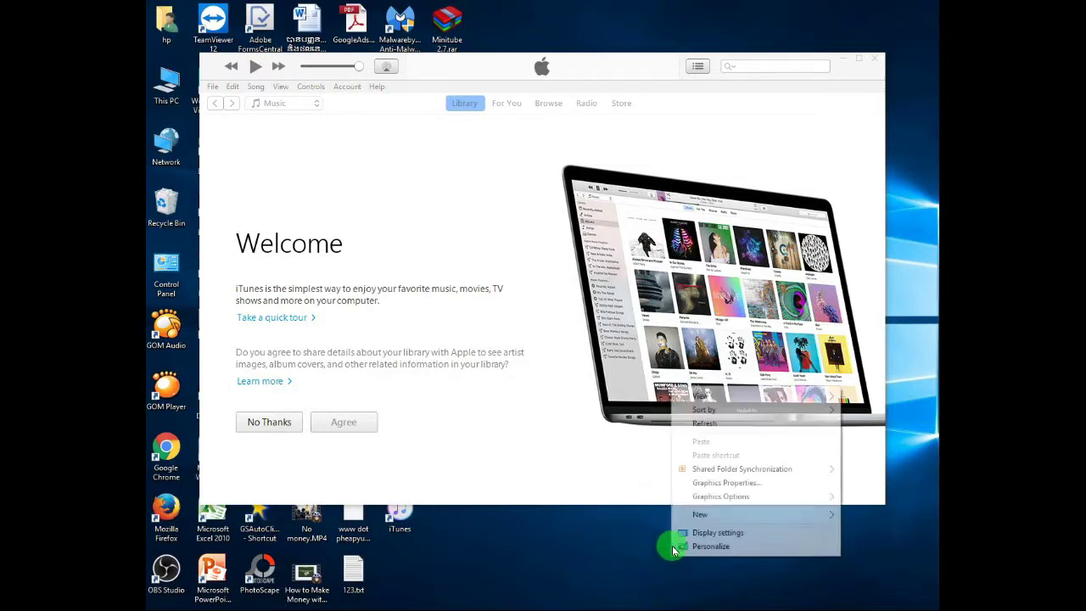
left_click(712, 424)
right_click(679, 548)
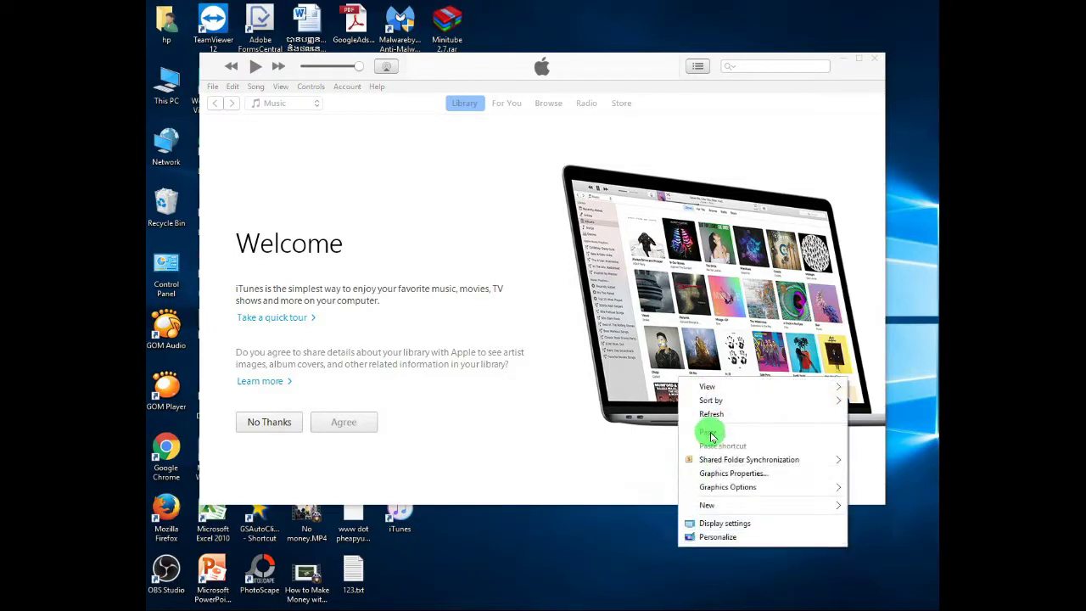
left_click(713, 414)
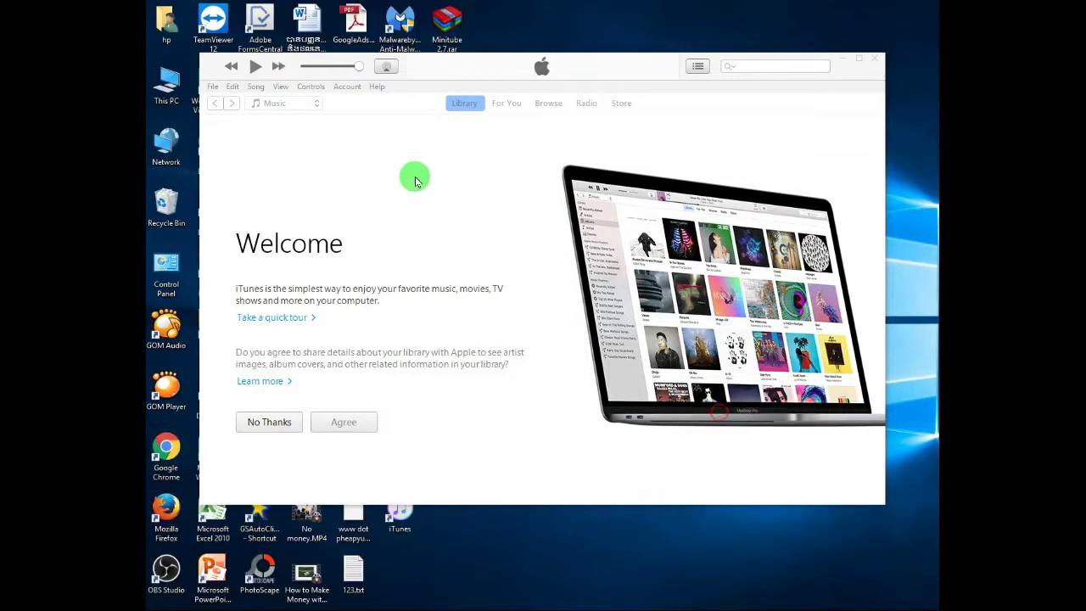
Glance at the iTunes Account menu, then agree to share library details on the Welcome screen.
left_click(340, 88)
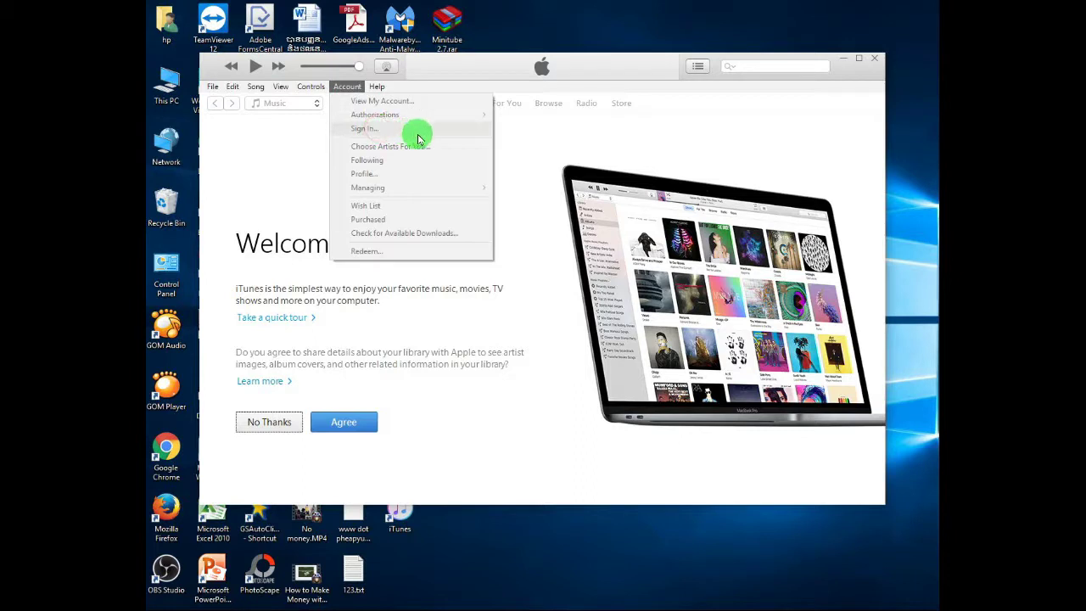
left_click(286, 170)
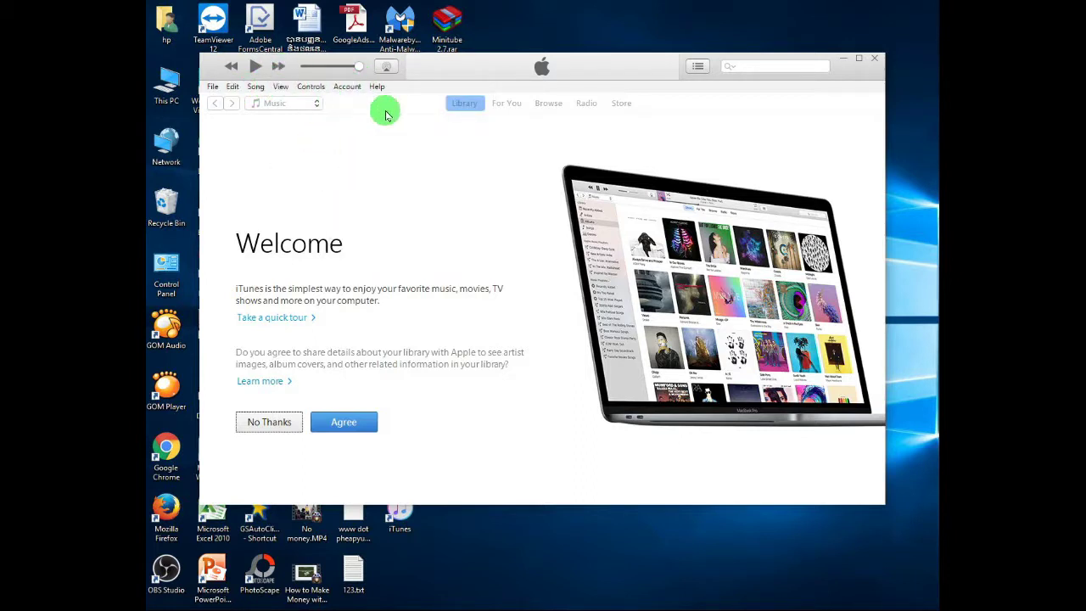
left_click(617, 108)
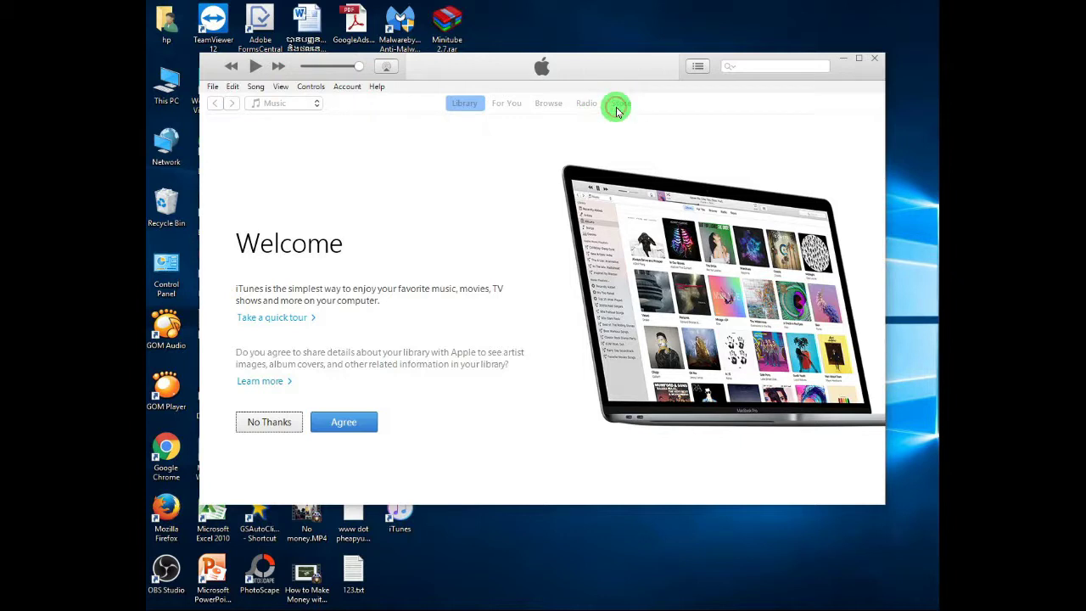
left_click(343, 423)
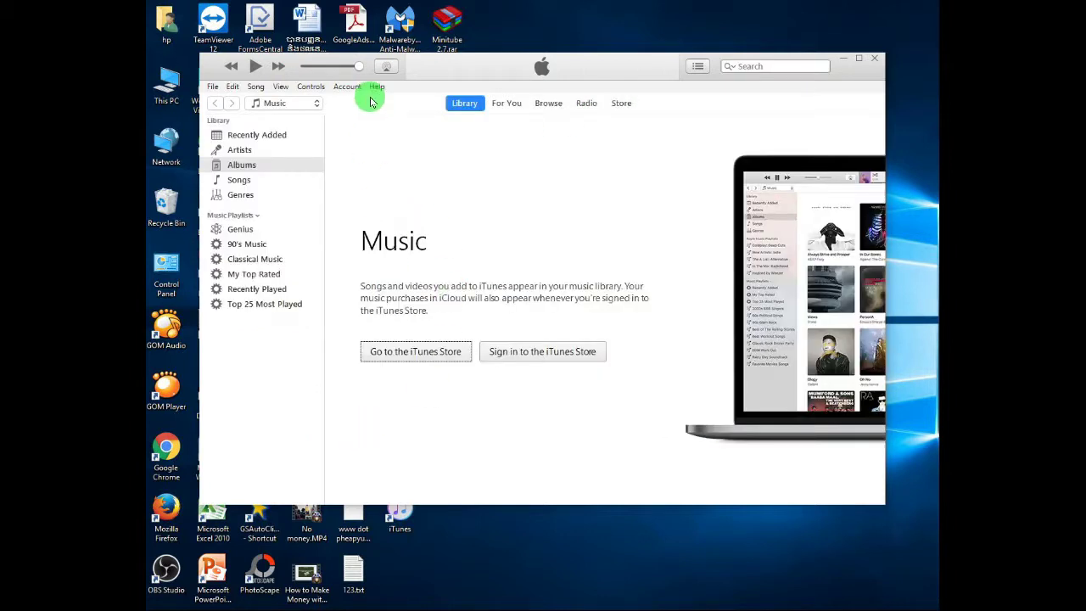
Look through the Help menu, then switch to the iTunes Store's New Music page.
left_click(346, 86)
mouse_move(376, 87)
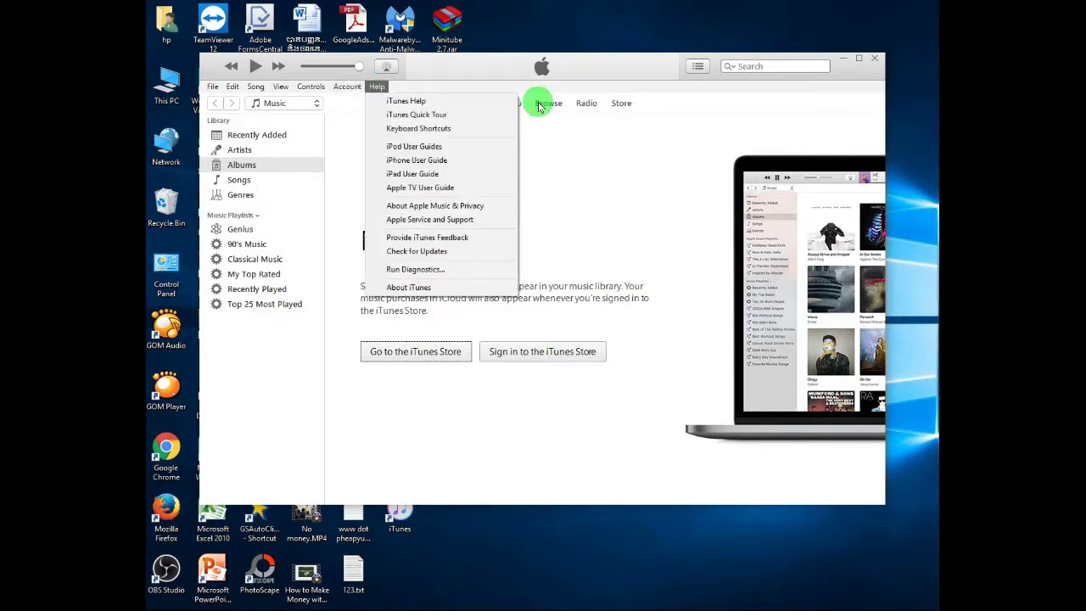
left_click(620, 104)
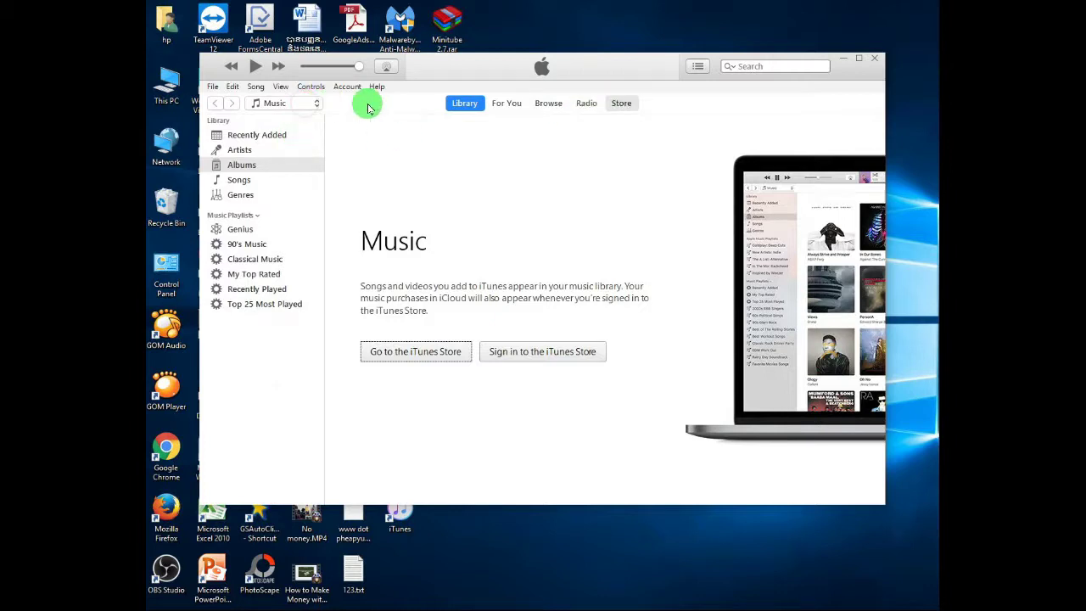
left_click(621, 104)
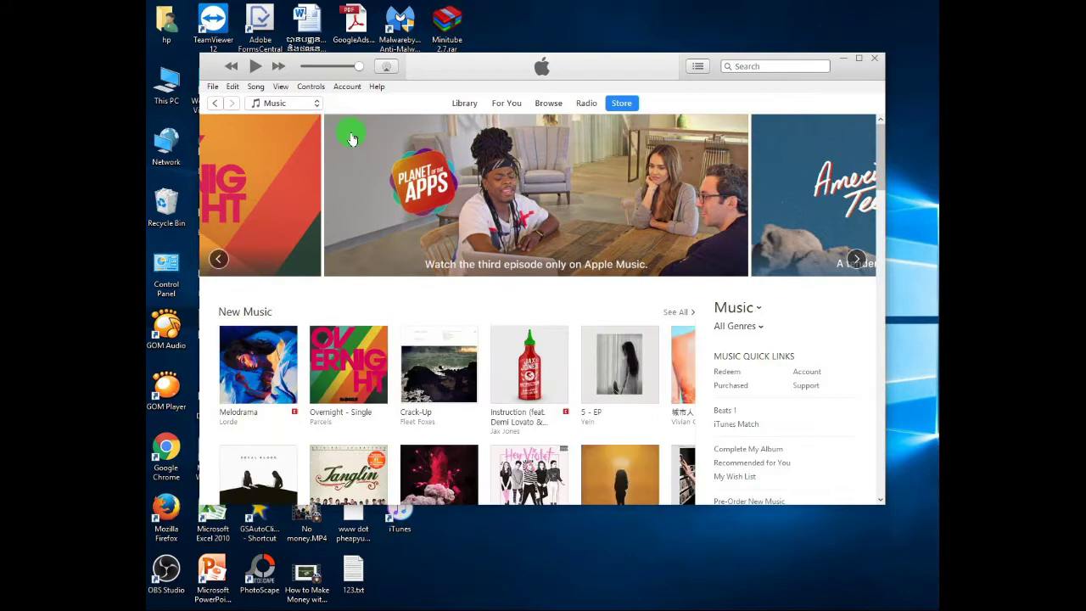
Keep Music as the media kind and clear the mistyped 'color be' search.
left_click(307, 103)
left_click(307, 103)
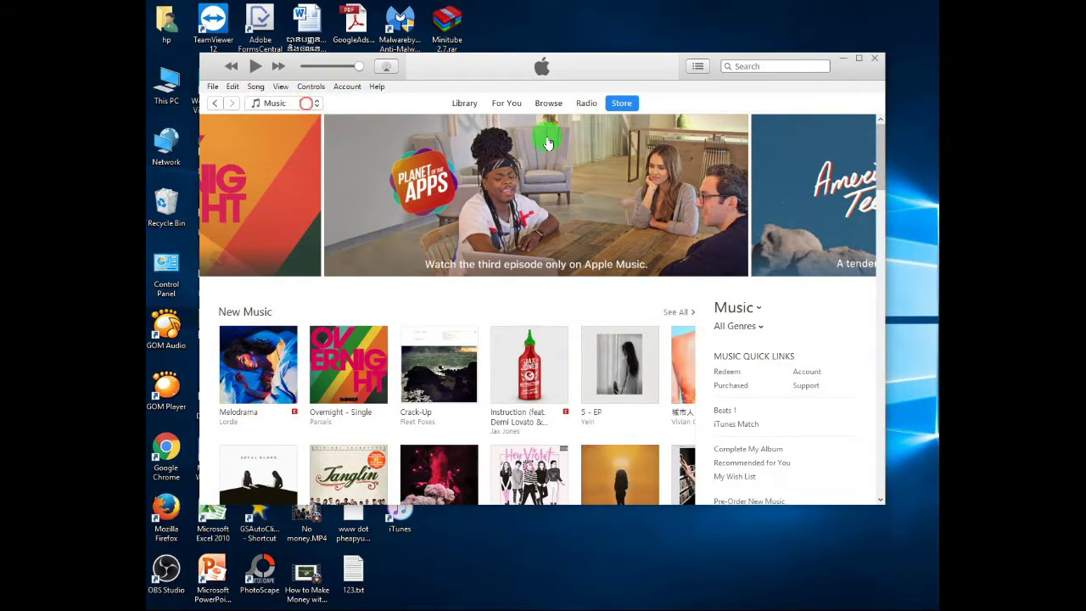
left_click(776, 66)
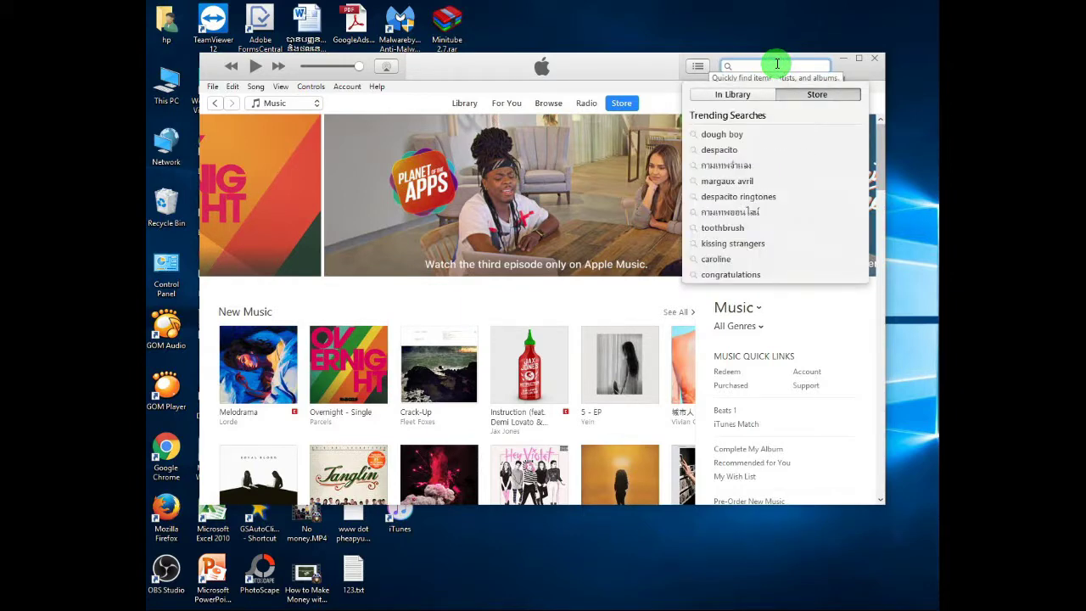
type("co")
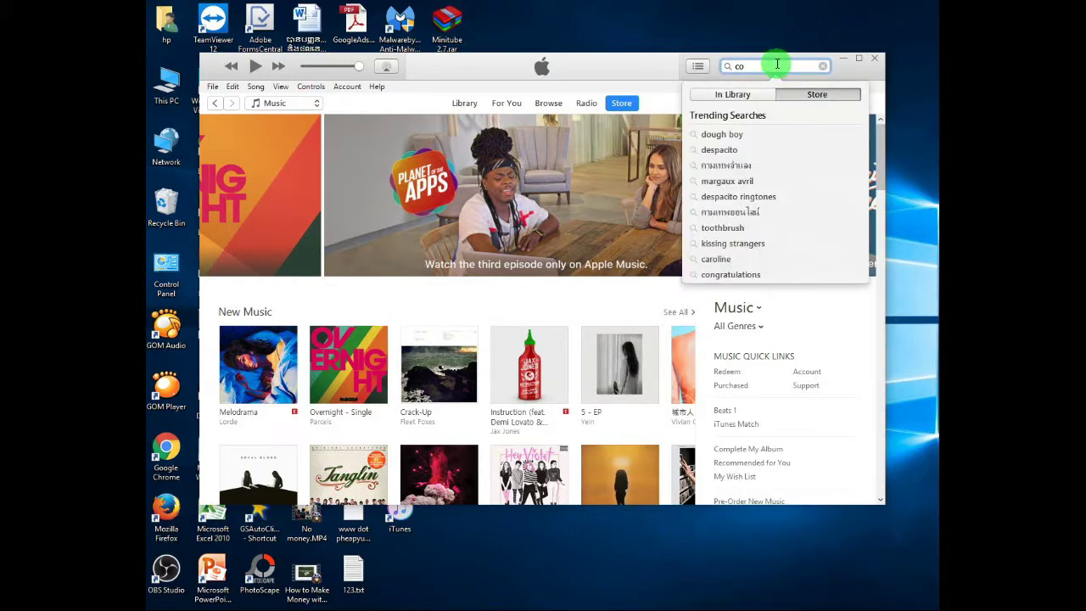
type("lor be")
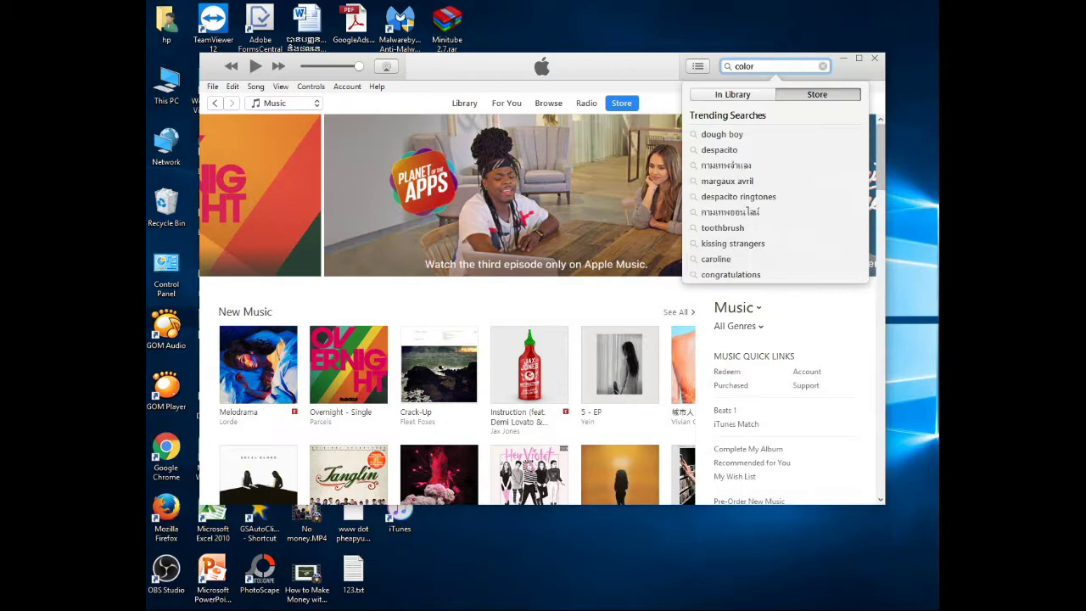
triple_click(777, 65)
key("BackSpace")
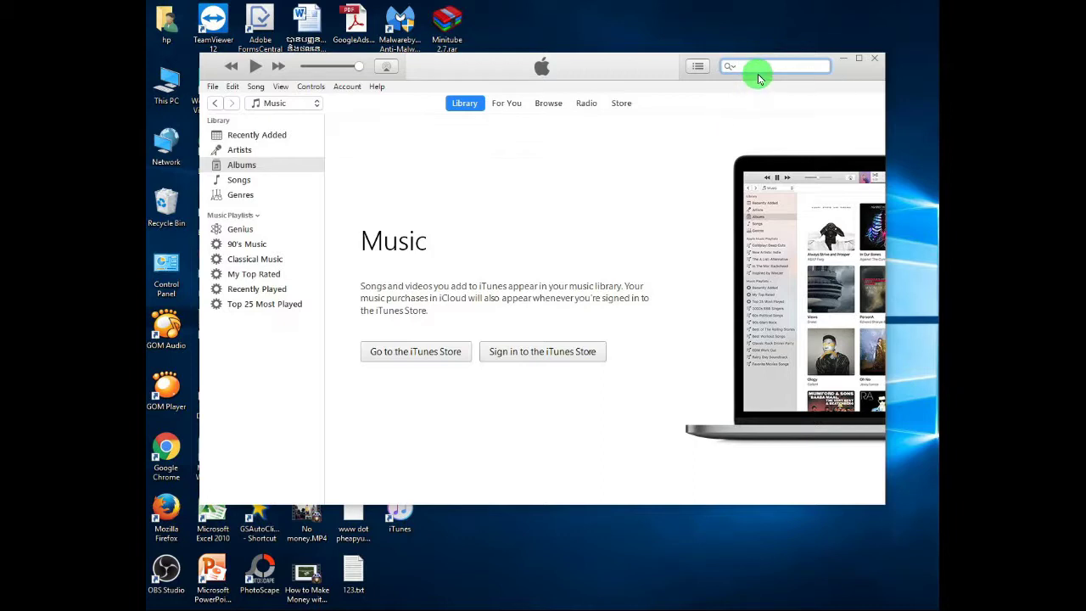
Search the iTunes Store for 'color'.
left_click(739, 69)
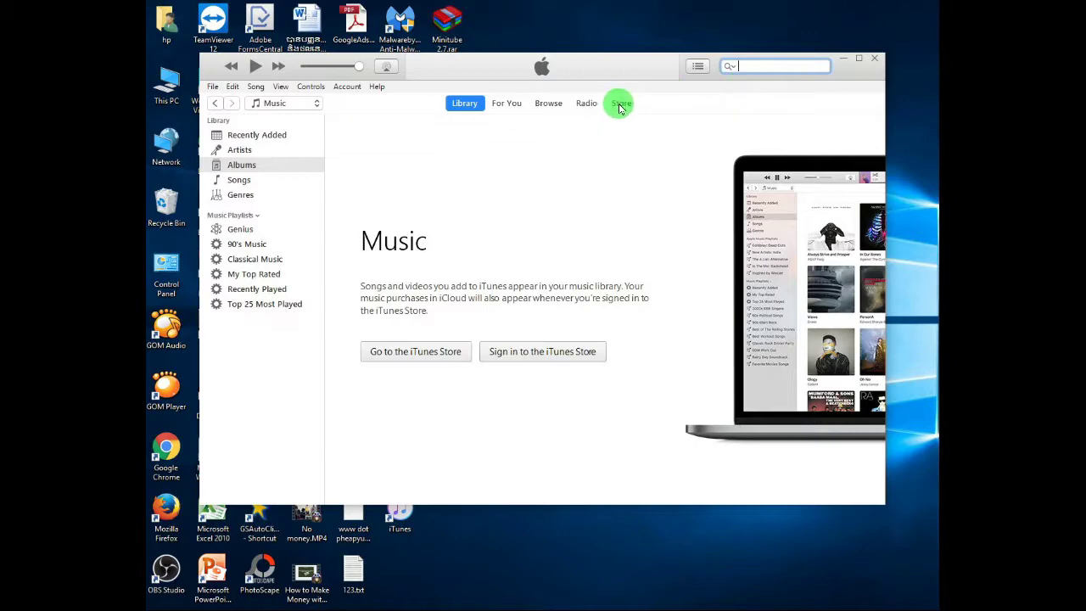
left_click(622, 104)
left_click(777, 63)
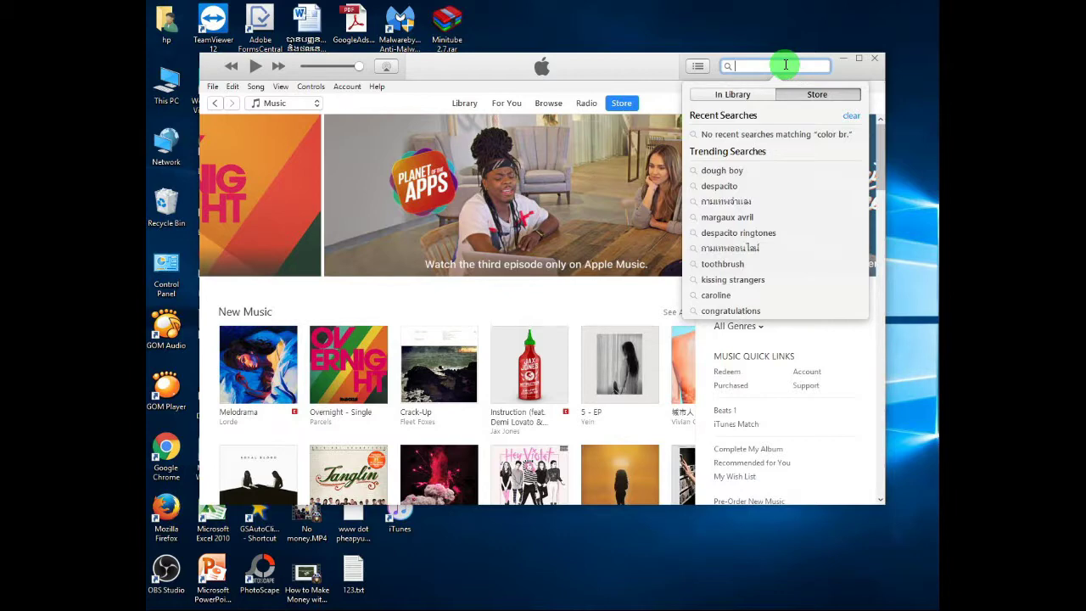
type("color")
key("Return")
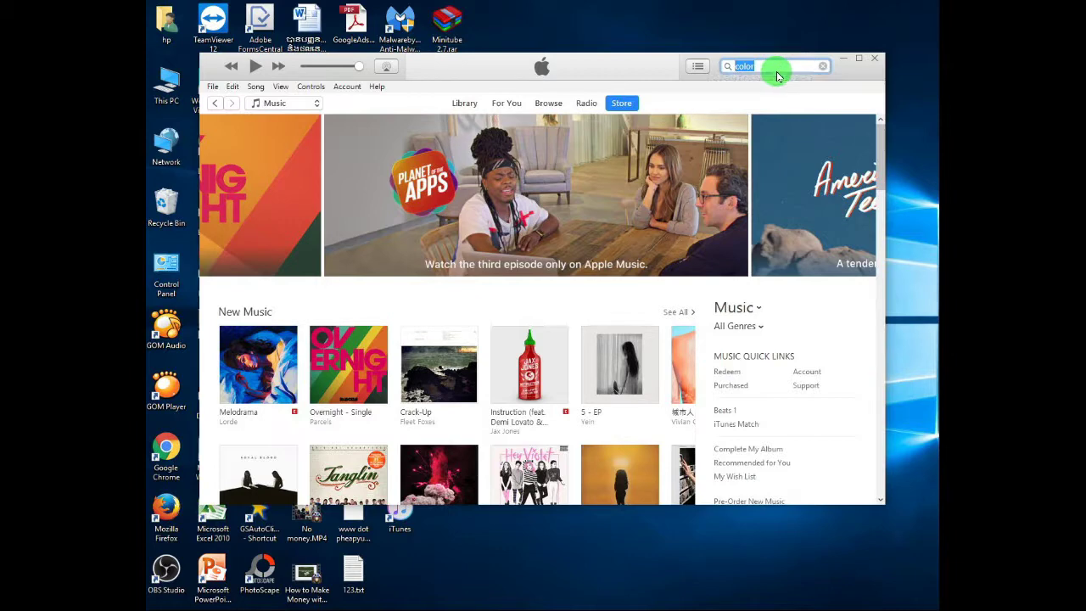
left_click(768, 65)
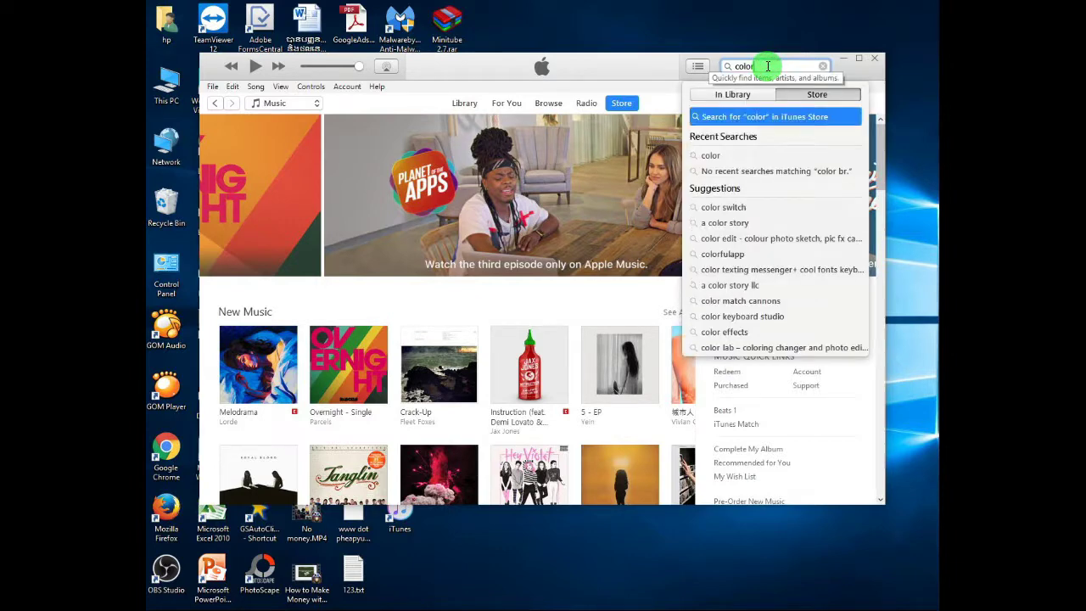
key("Return")
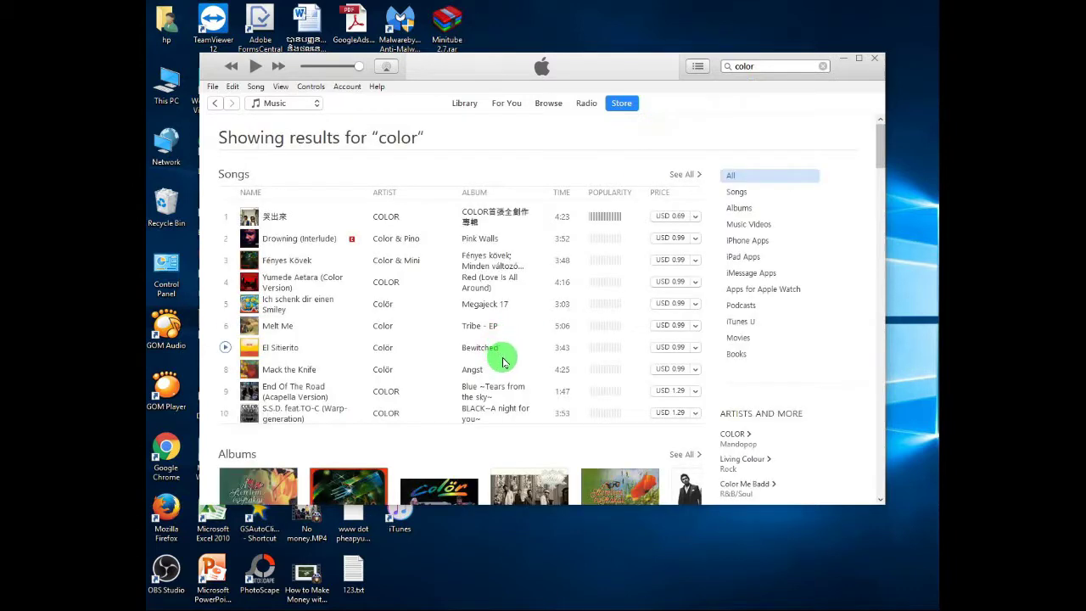
Filter the color results to iPhone Apps and open the Color arrow -bounce happy game page.
left_click(766, 243)
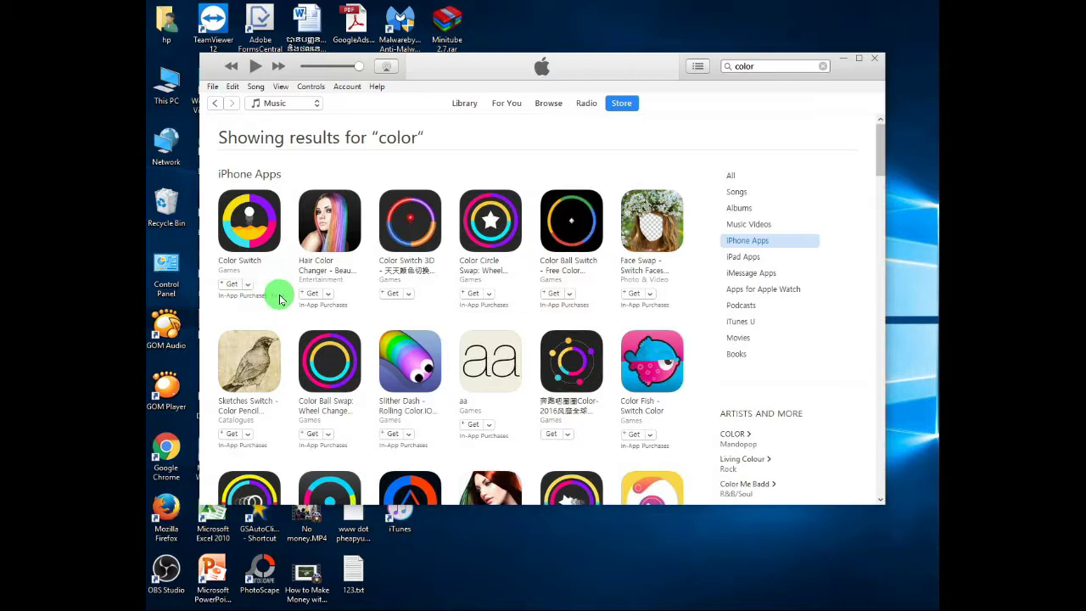
scroll(348, 301, "down", 3)
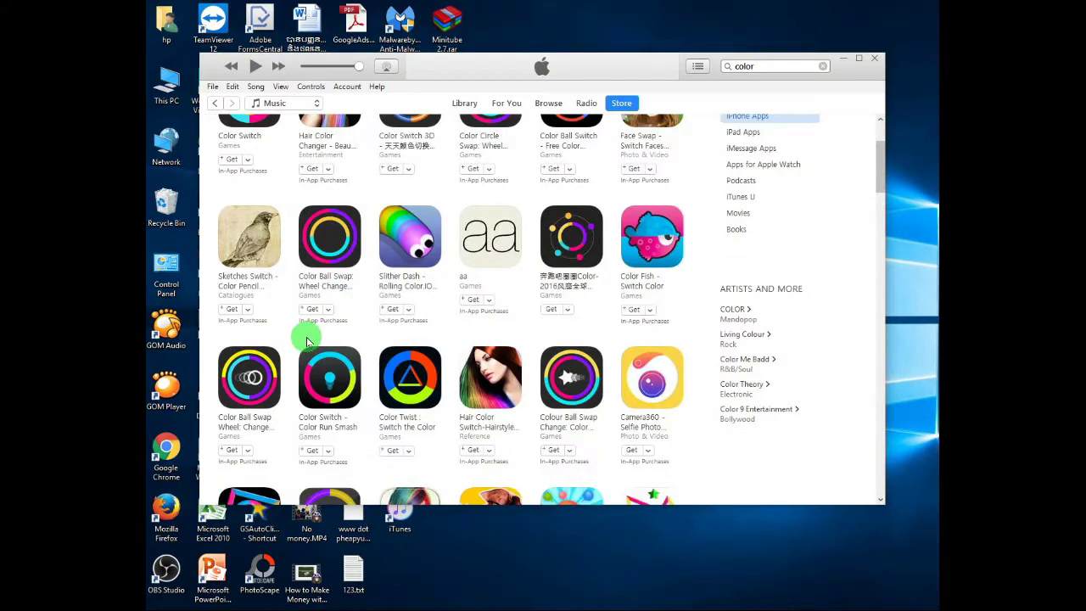
scroll(307, 348, "down", 4)
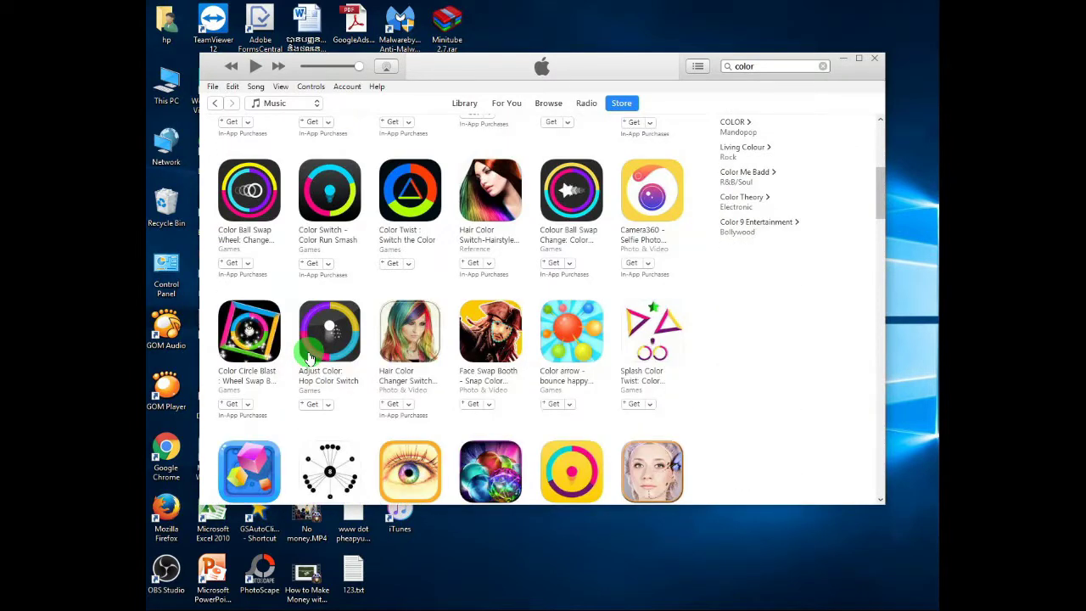
left_click(326, 419)
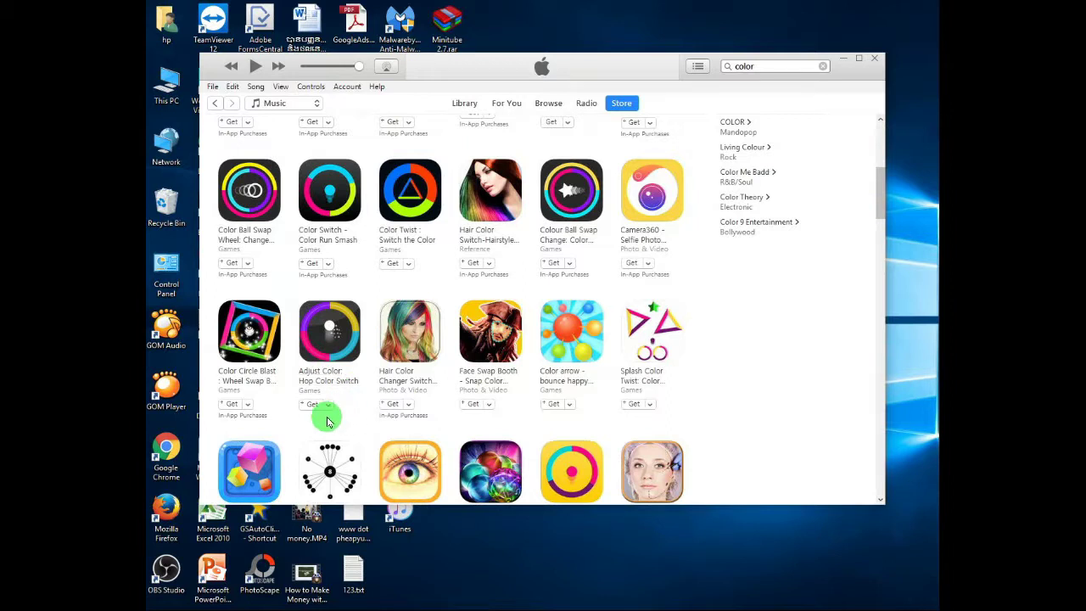
left_click(556, 405)
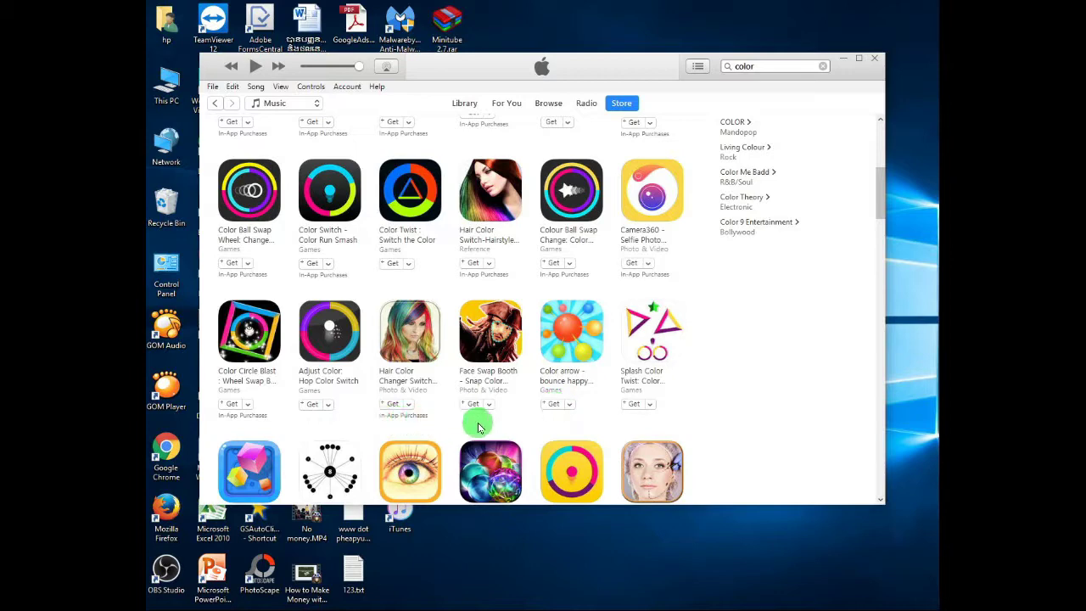
scroll(517, 424, "down", 3)
scroll(526, 424, "up", 3)
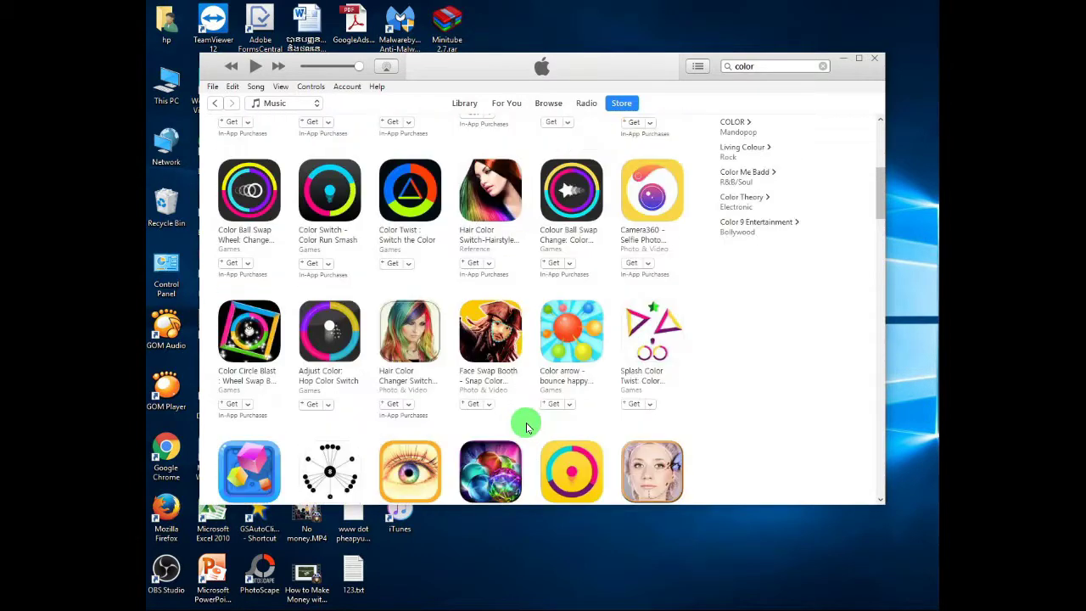
left_click(553, 378)
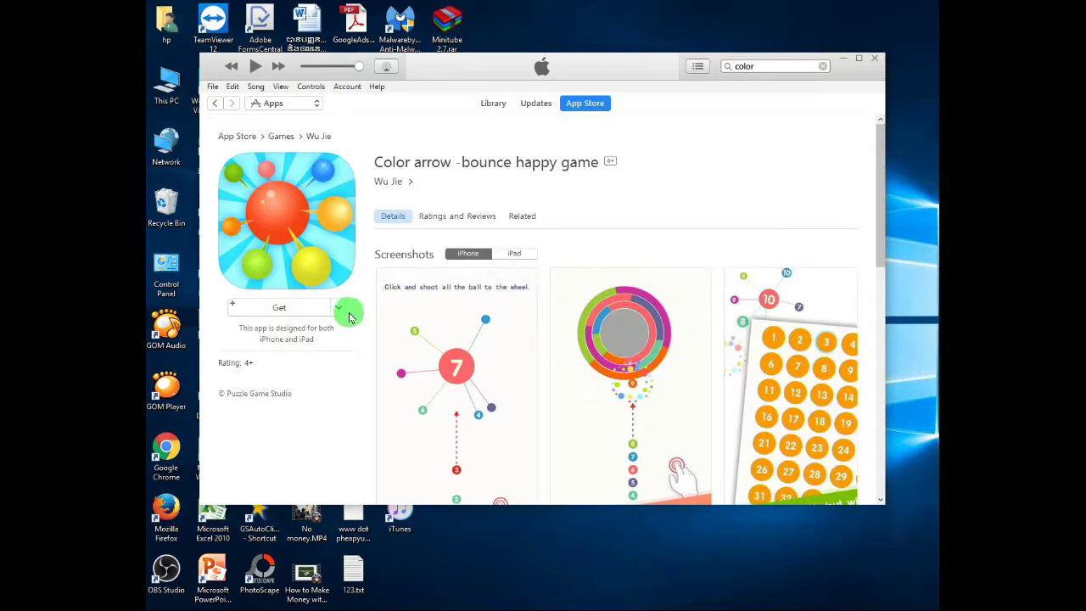
Return to the top of the Color arrow page and hit Get, bringing up the iTunes Store sign-in.
scroll(311, 349, "down", 3)
scroll(311, 349, "up", 3)
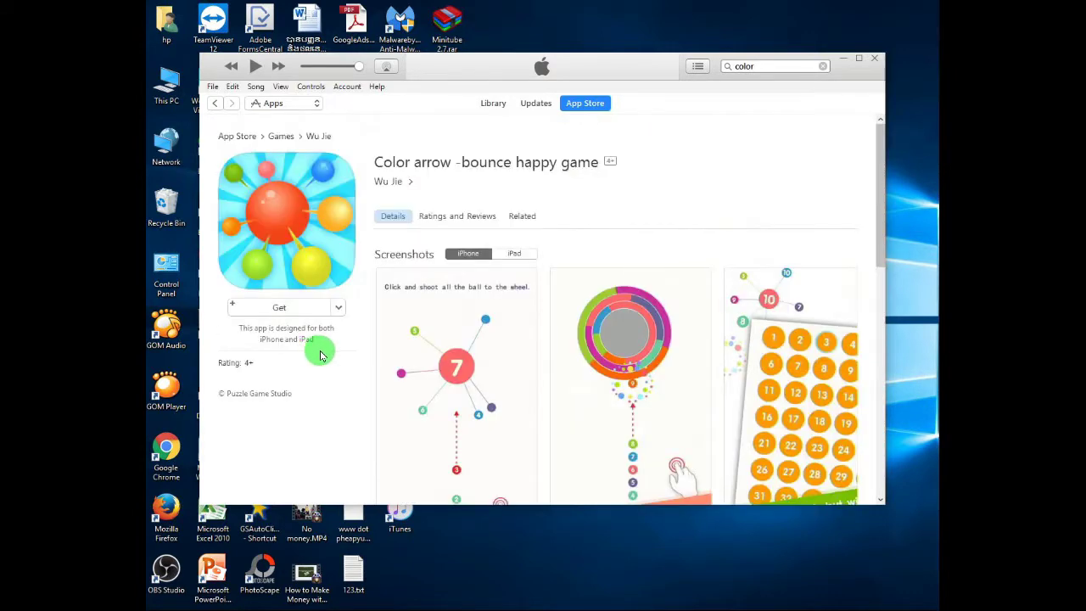
scroll(322, 356, "down", 5)
scroll(462, 308, "up", 5)
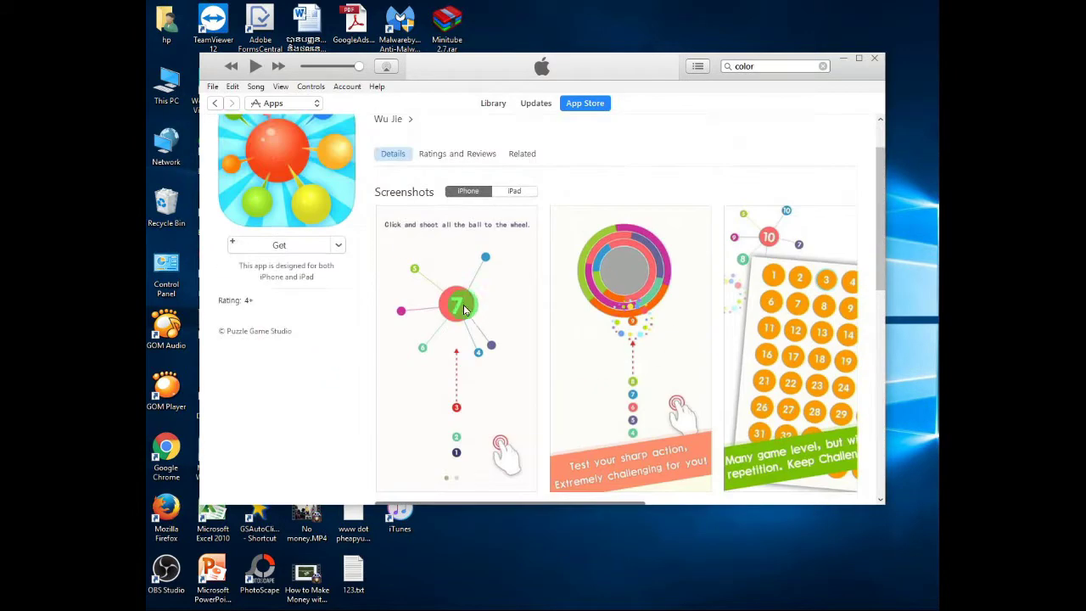
scroll(458, 305, "up", 1)
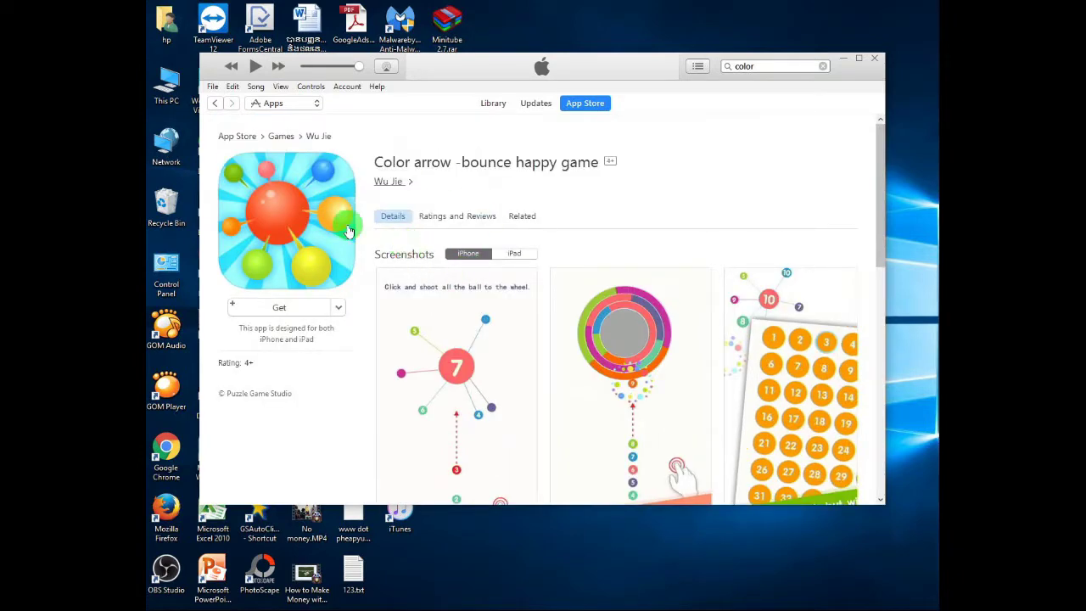
left_click(288, 308)
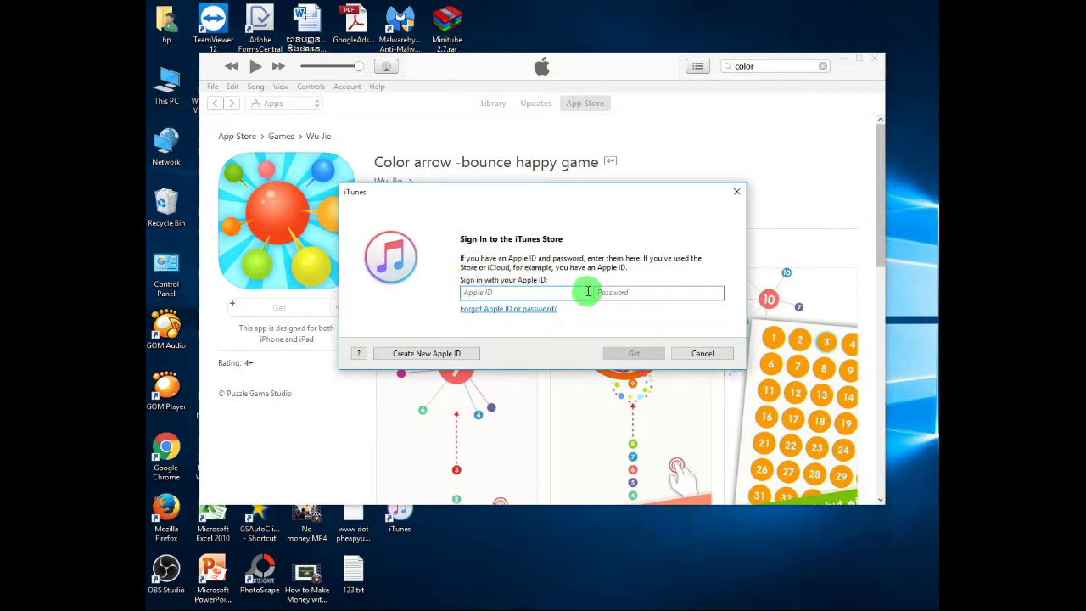
Skip signing in and choose Create New Apple ID in the Sign In dialog.
left_click(632, 289)
left_click(587, 293)
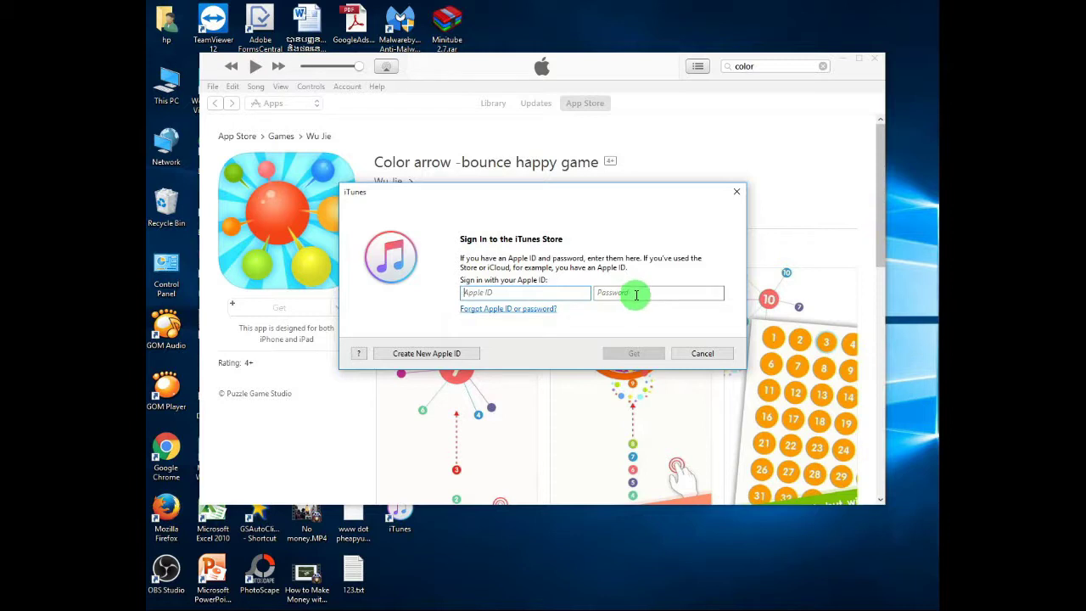
left_click(416, 356)
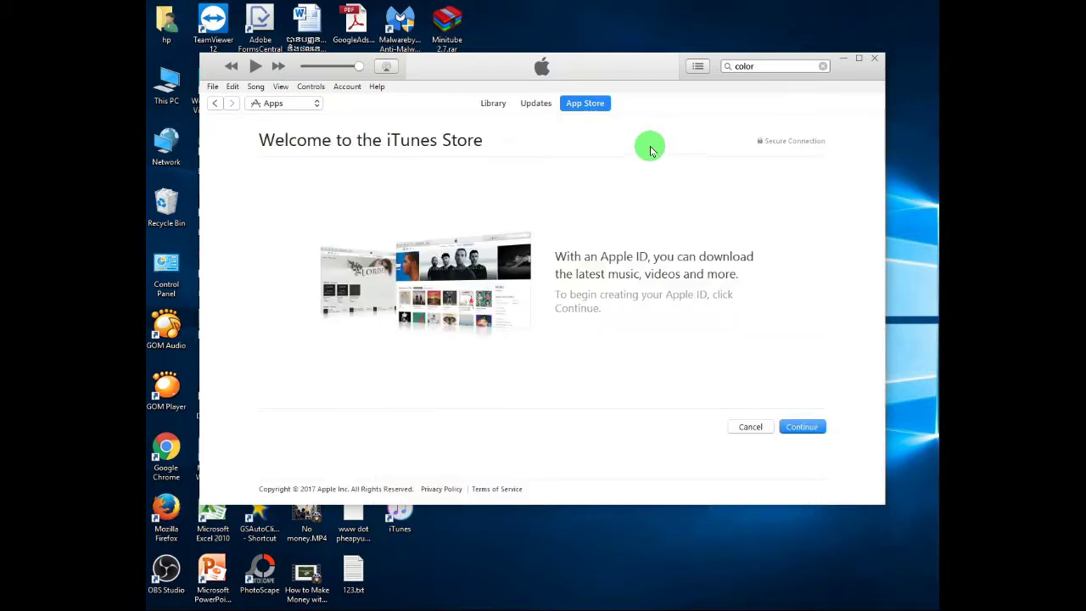
Continue past the welcome page and agree to the Apple Media Services Terms and Conditions.
left_click(800, 433)
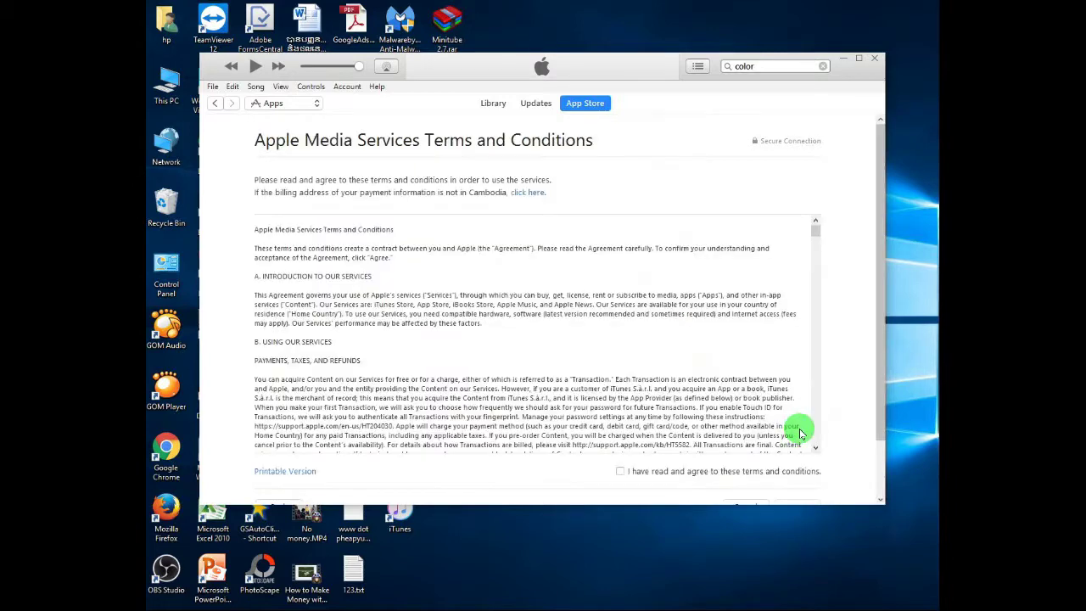
left_click(620, 472)
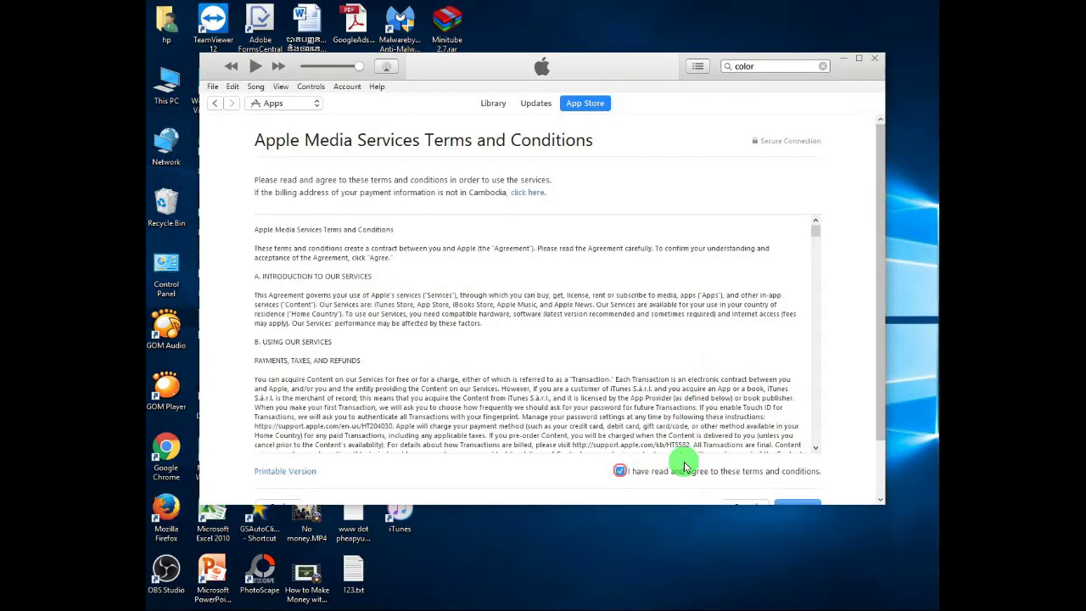
scroll(694, 390, "down", 10)
scroll(727, 450, "down", 2)
left_click(797, 440)
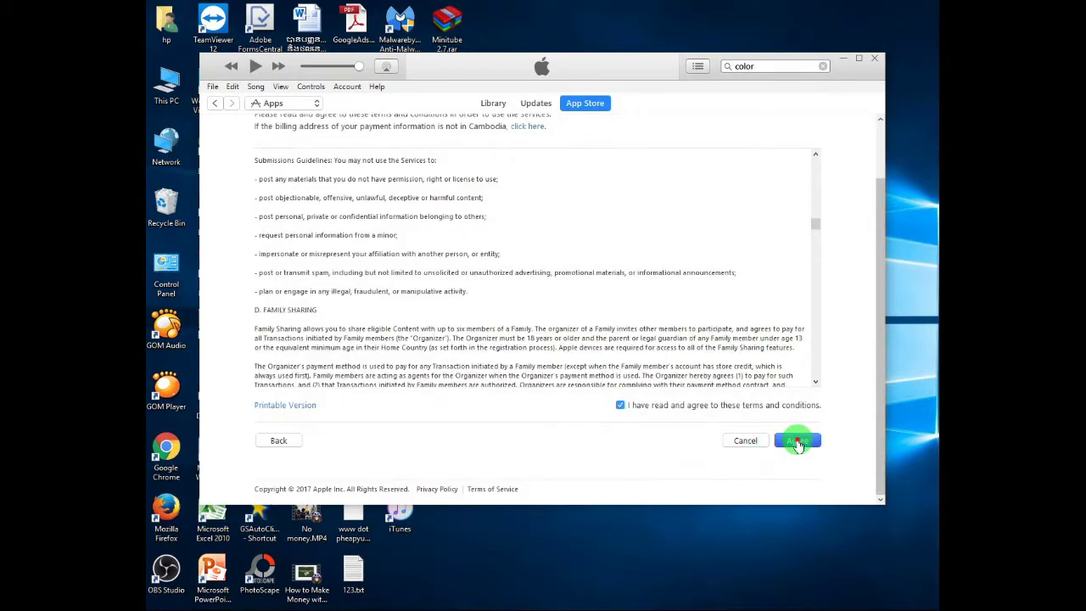
left_click(288, 197)
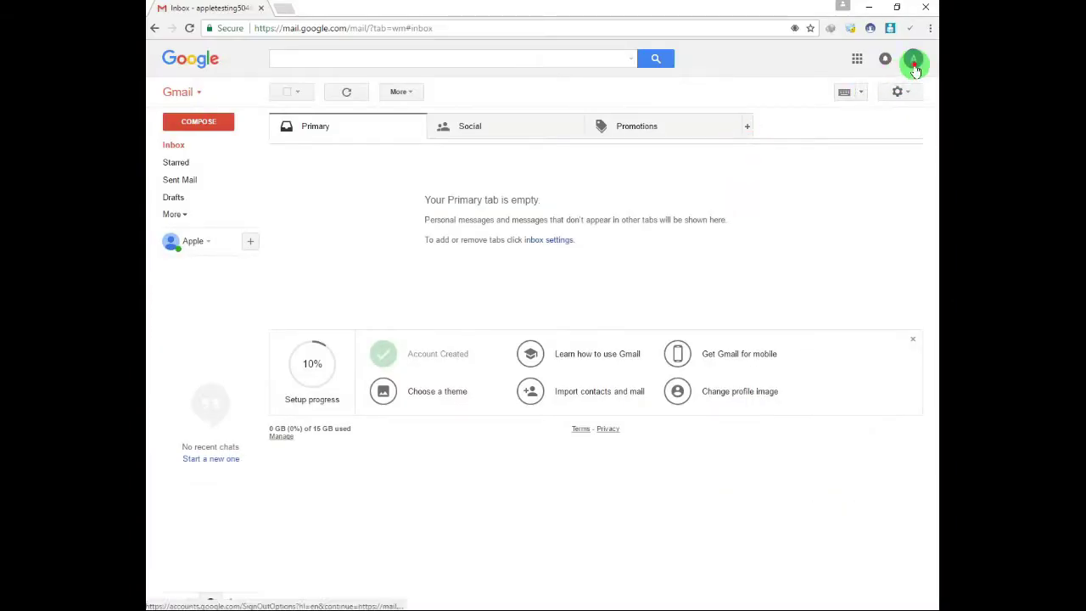
Copy the Gmail account's email address from the Google account panel and return to iTunes.
left_click(914, 66)
left_click_drag(809, 91, 910, 87)
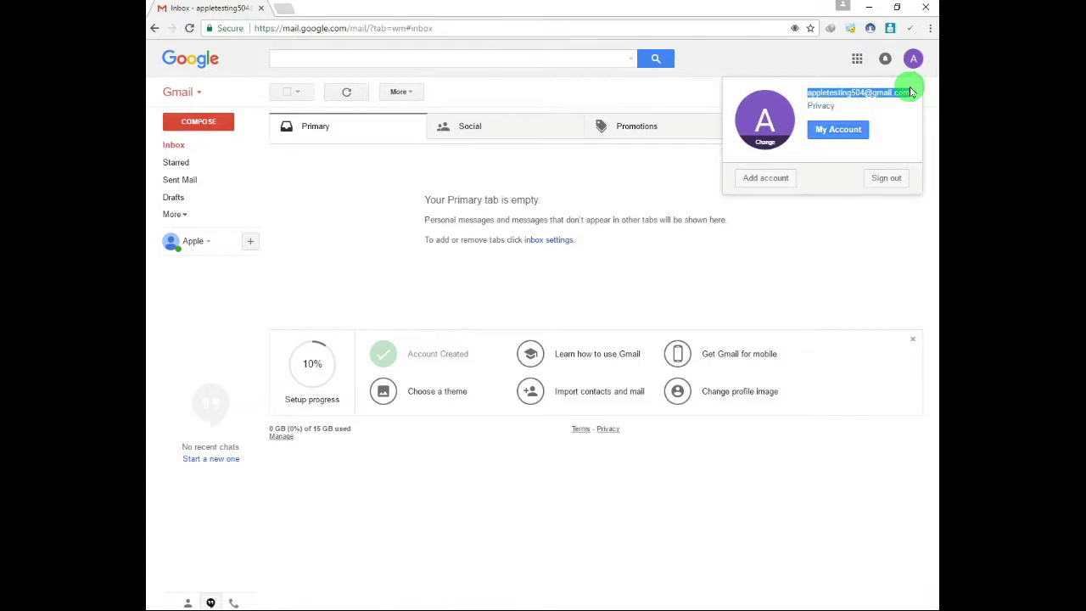
left_click(910, 91)
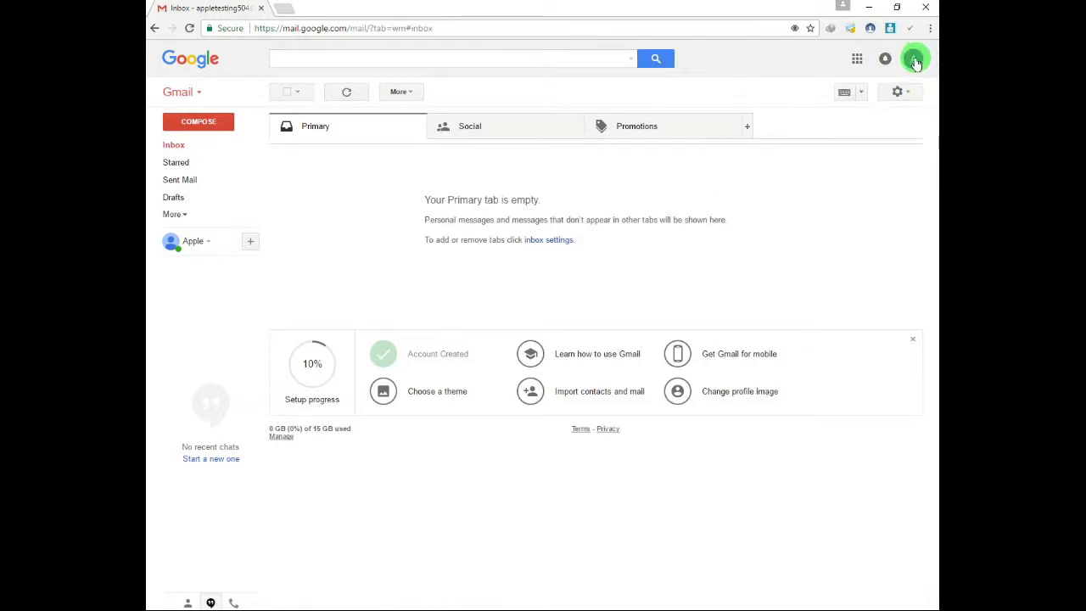
left_click(914, 59)
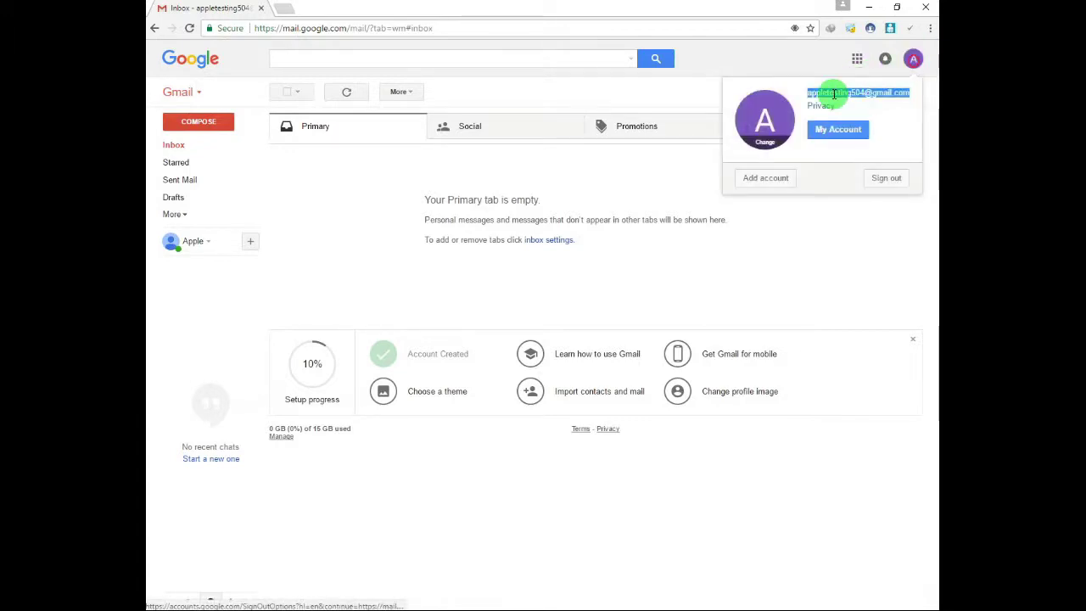
right_click(827, 93)
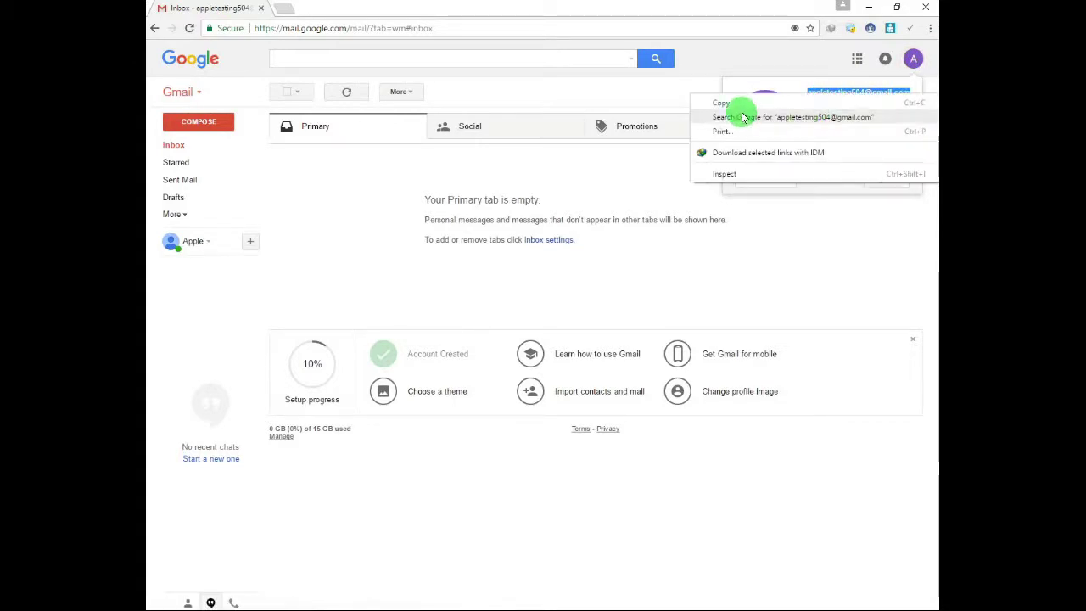
left_click(723, 103)
left_click(591, 607)
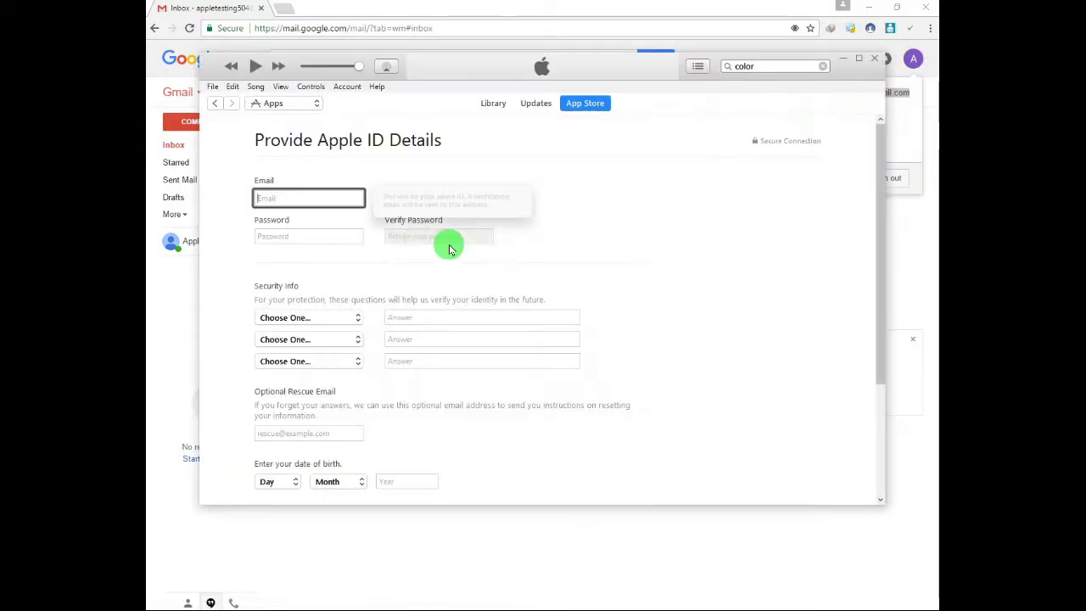
Paste the copied Gmail address as the email, then enter and confirm the account password.
right_click(288, 199)
left_click(294, 212)
left_click(284, 236)
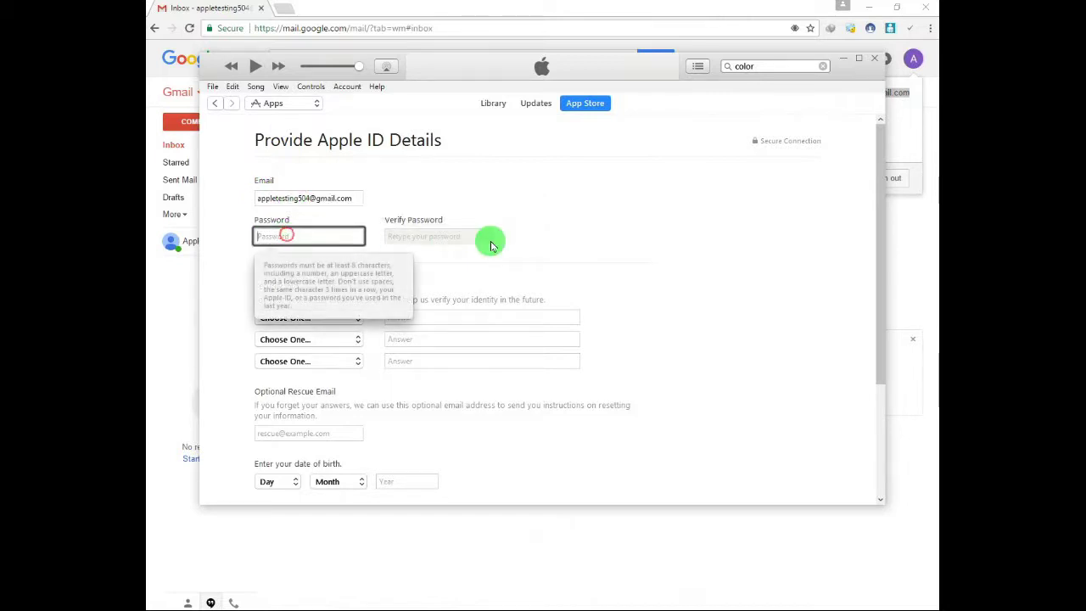
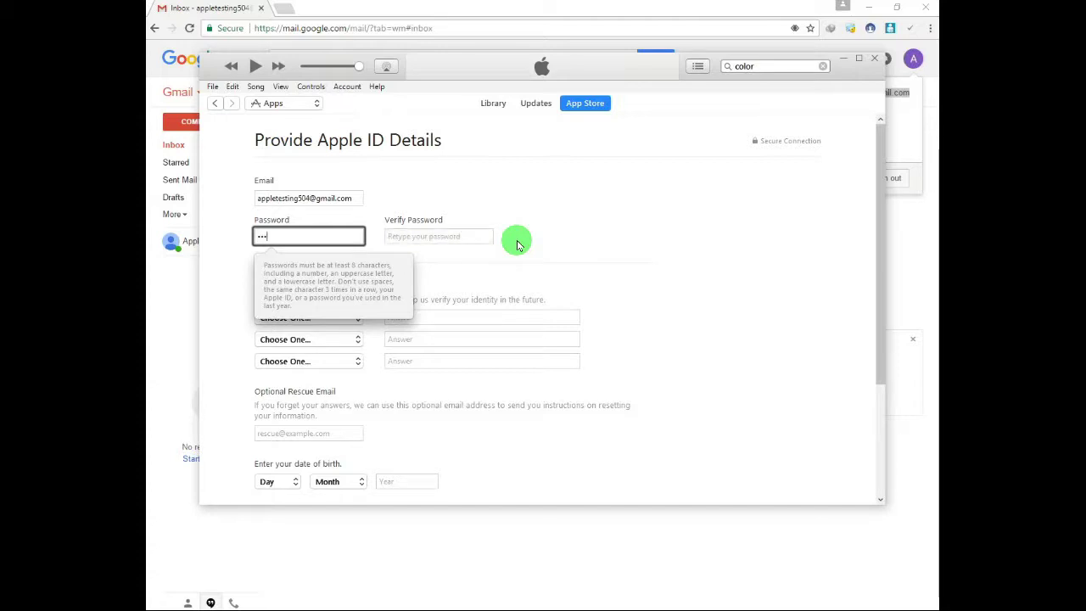
key("Tab")
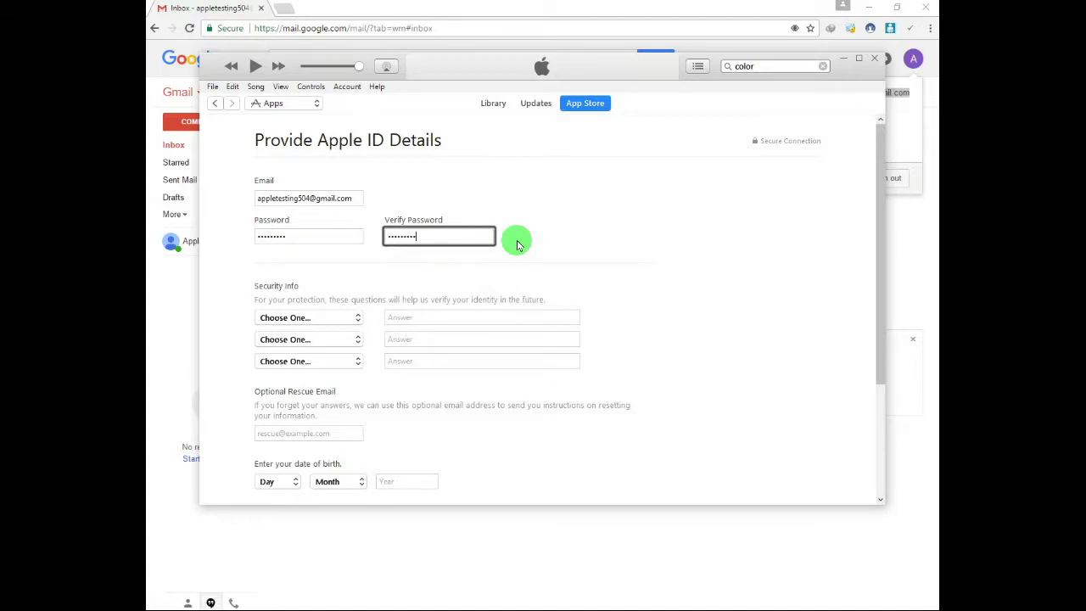
key("Tab")
Pick three security questions, including 'What is your dream job?' and 'In what city did your parents meet?'.
left_click(343, 318)
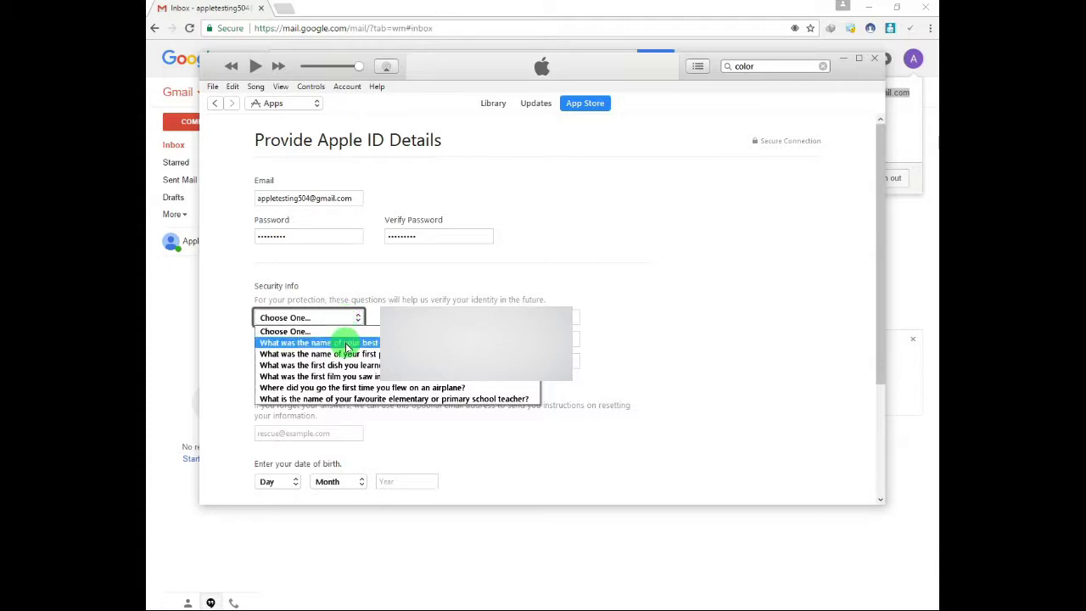
left_click(361, 354)
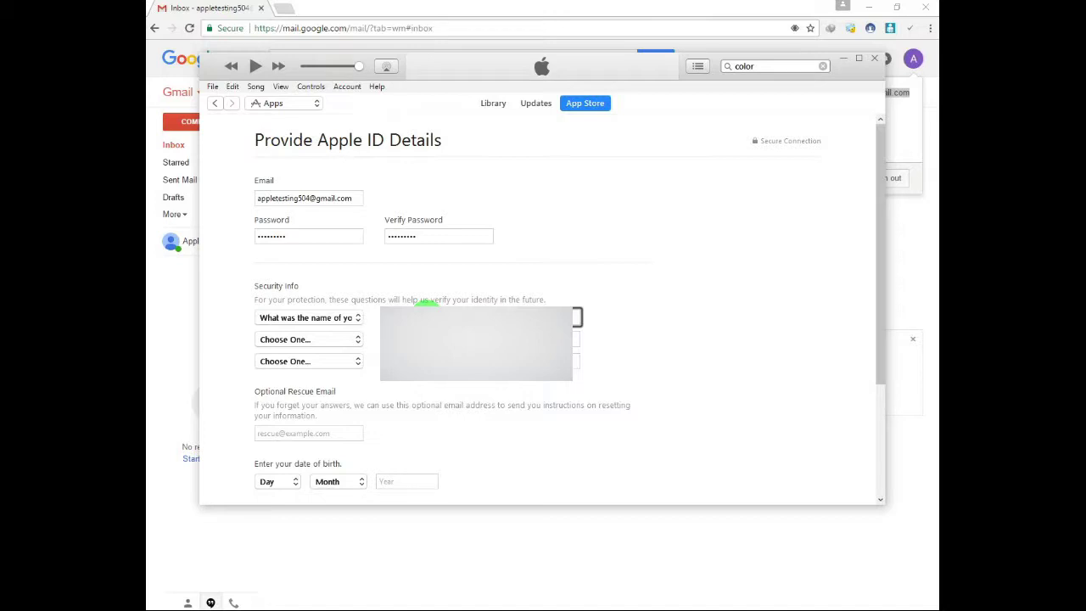
left_click(326, 340)
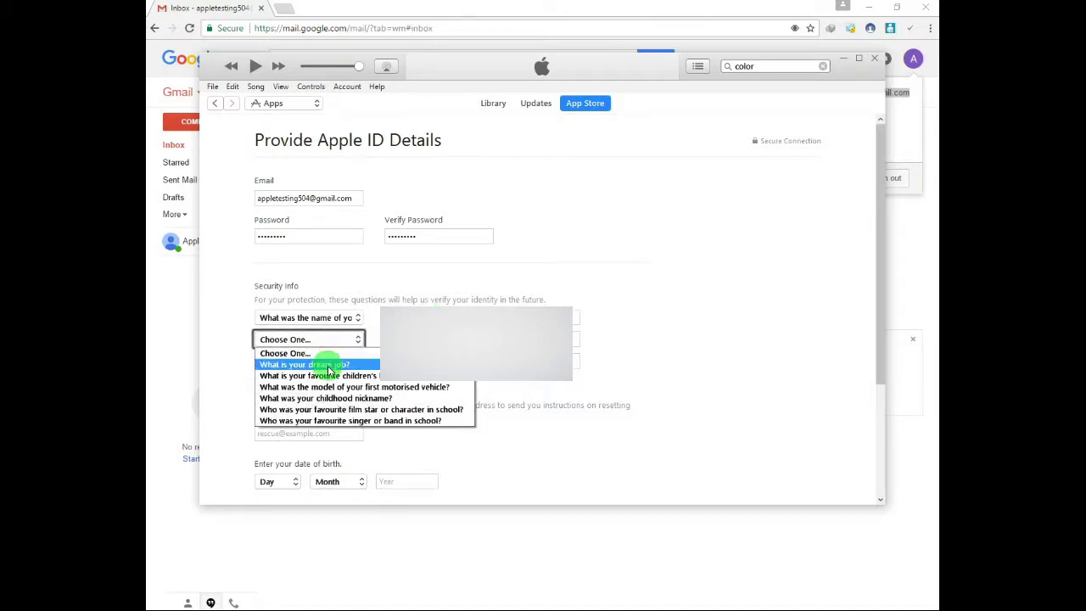
left_click(327, 364)
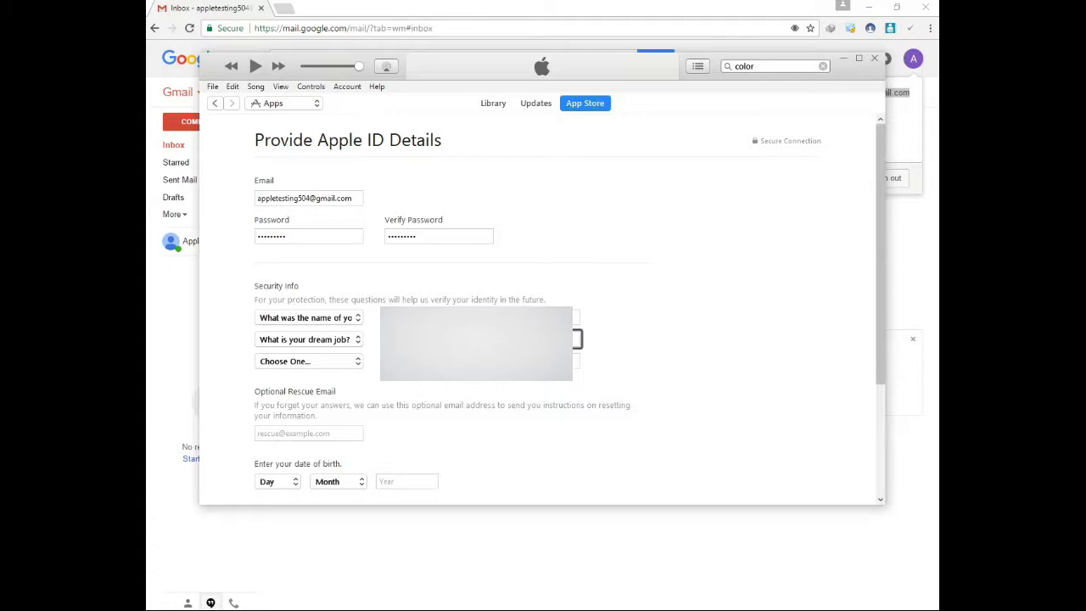
left_click(339, 361)
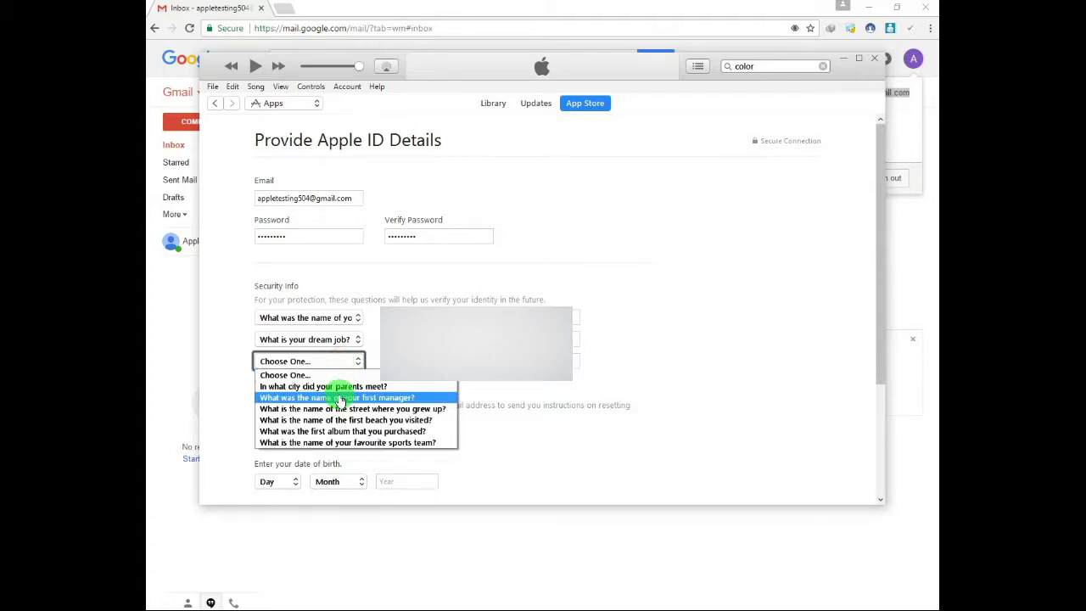
left_click(343, 386)
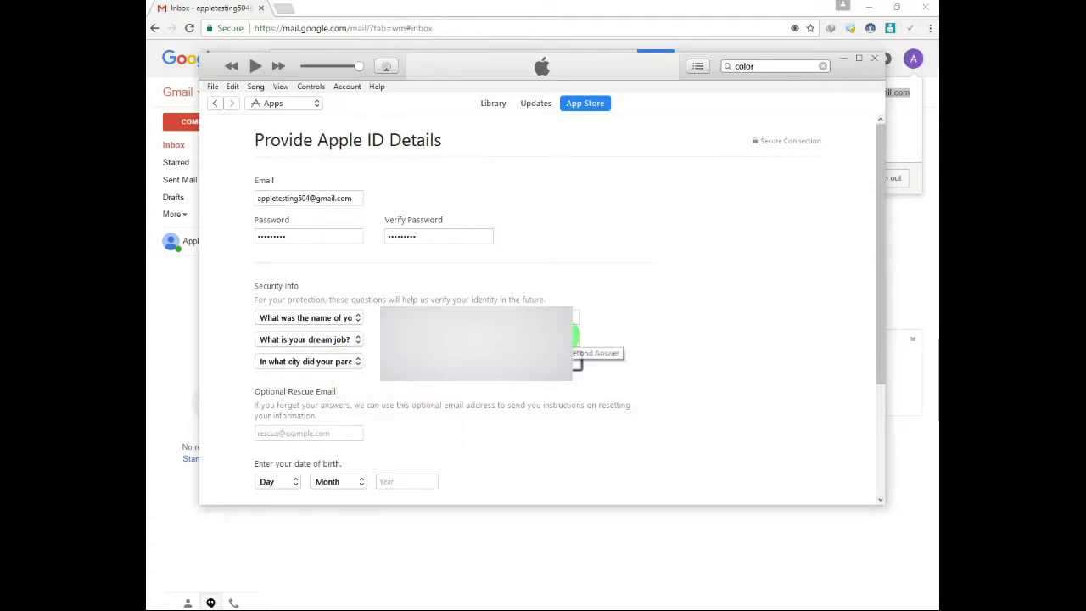
key("Tab")
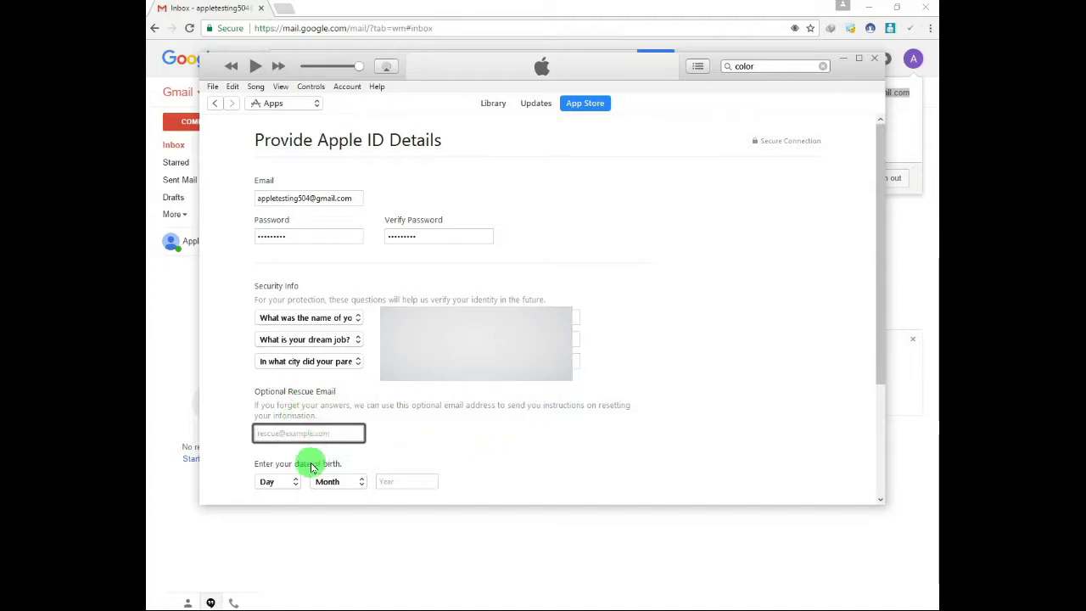
Set the birth date to Day 1, Month January, Year 1991.
left_click(291, 481)
left_click(267, 298)
left_click(344, 482)
left_click(357, 330)
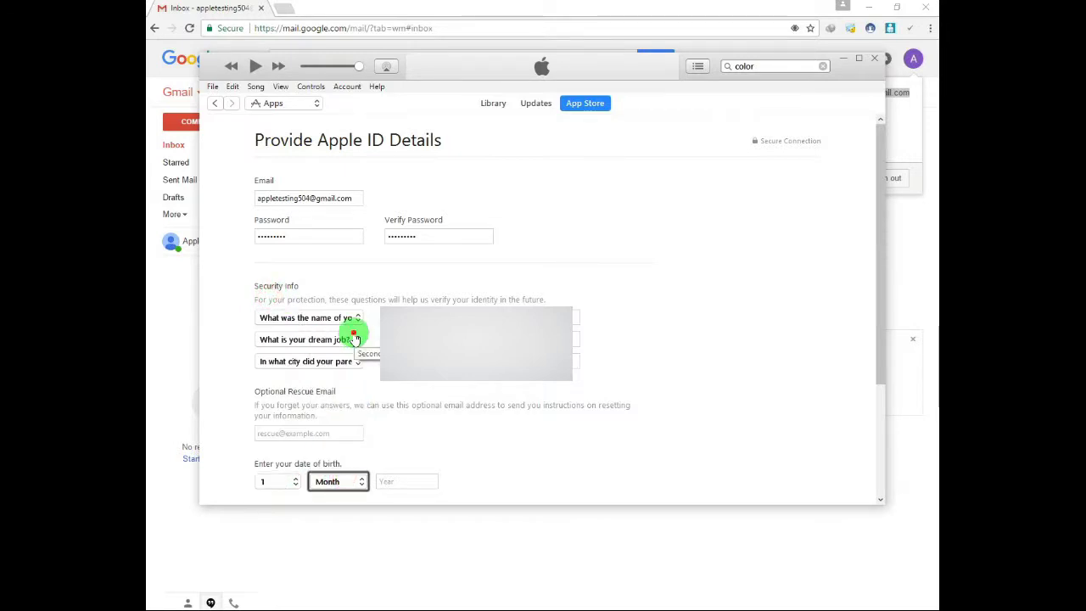
left_click(333, 482)
left_click(344, 338)
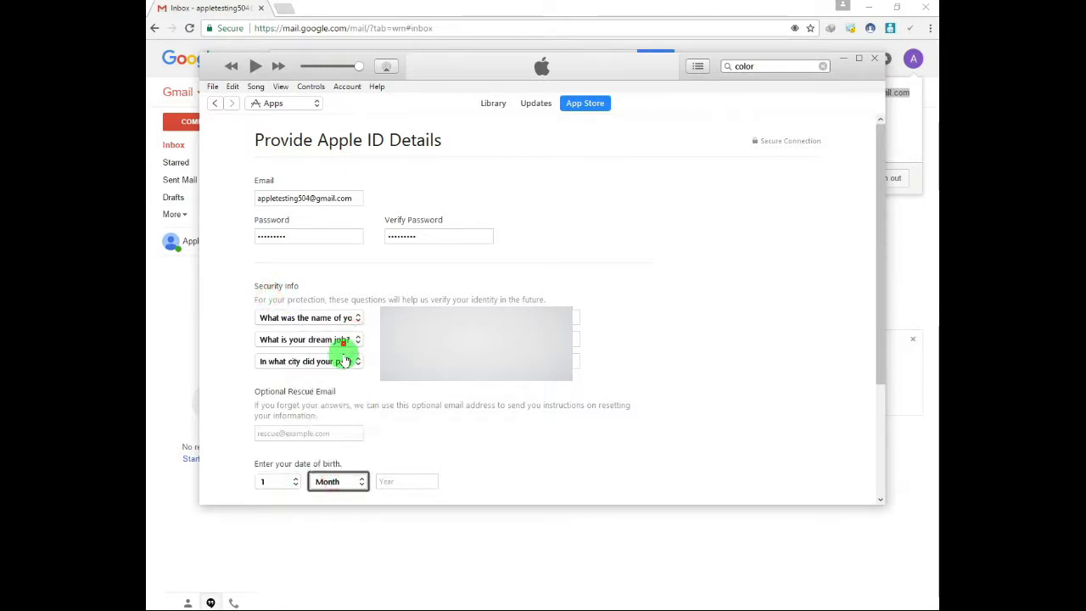
left_click(396, 483)
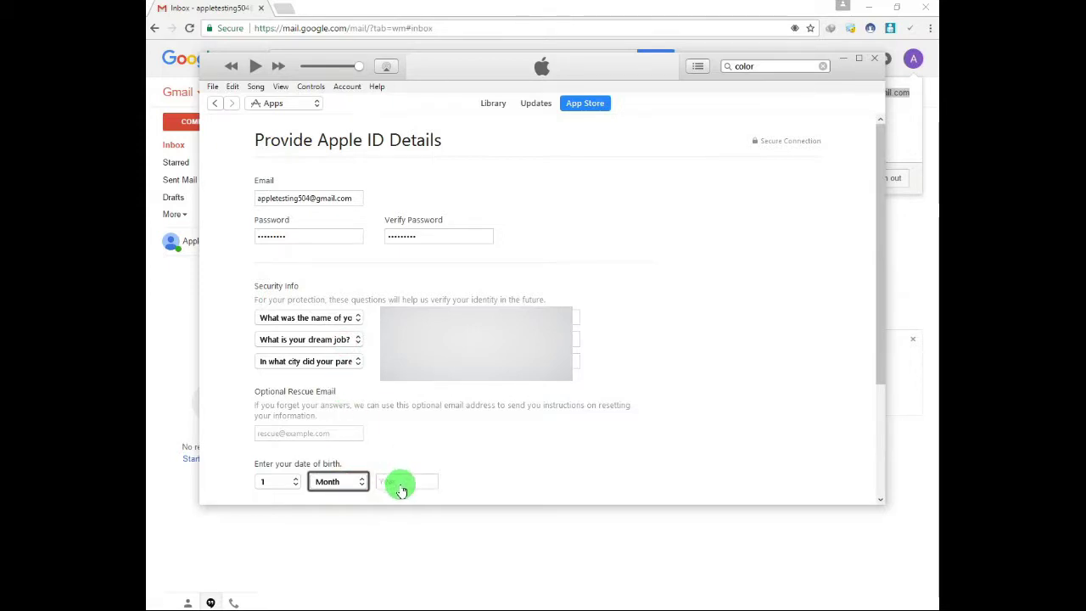
key("alt+Down")
key("Down")
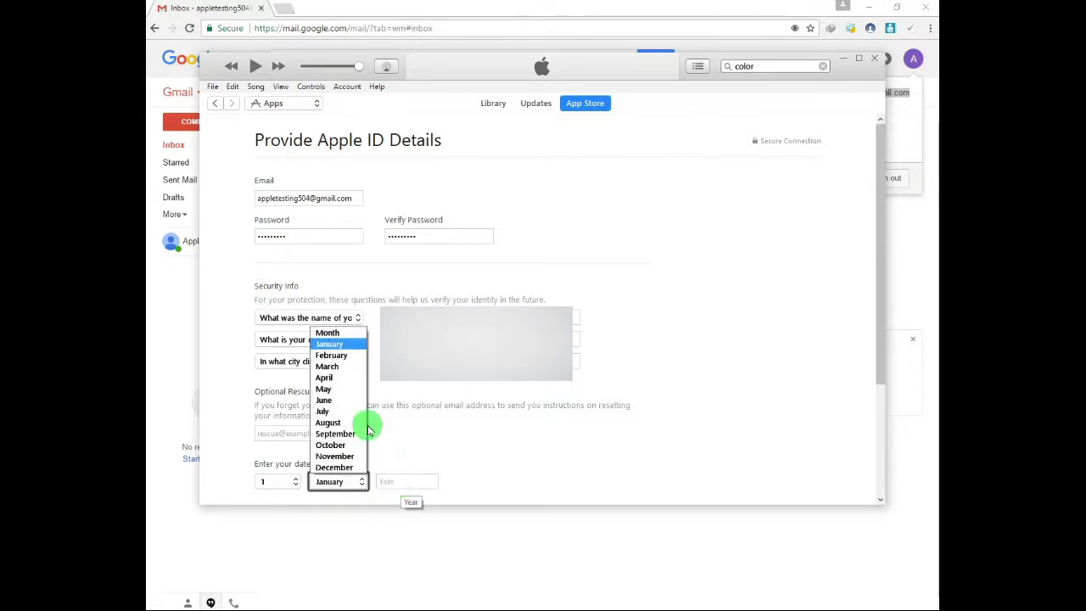
left_click(340, 344)
left_click(388, 483)
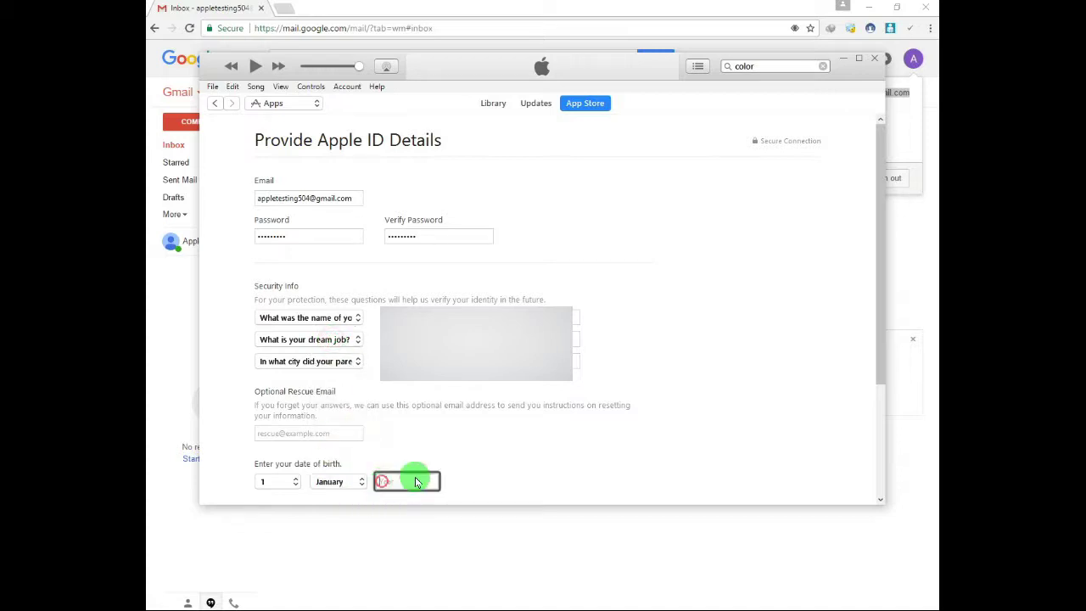
type("1991")
left_click(833, 447)
scroll(722, 415, "down", 3)
scroll(705, 416, "down", 1)
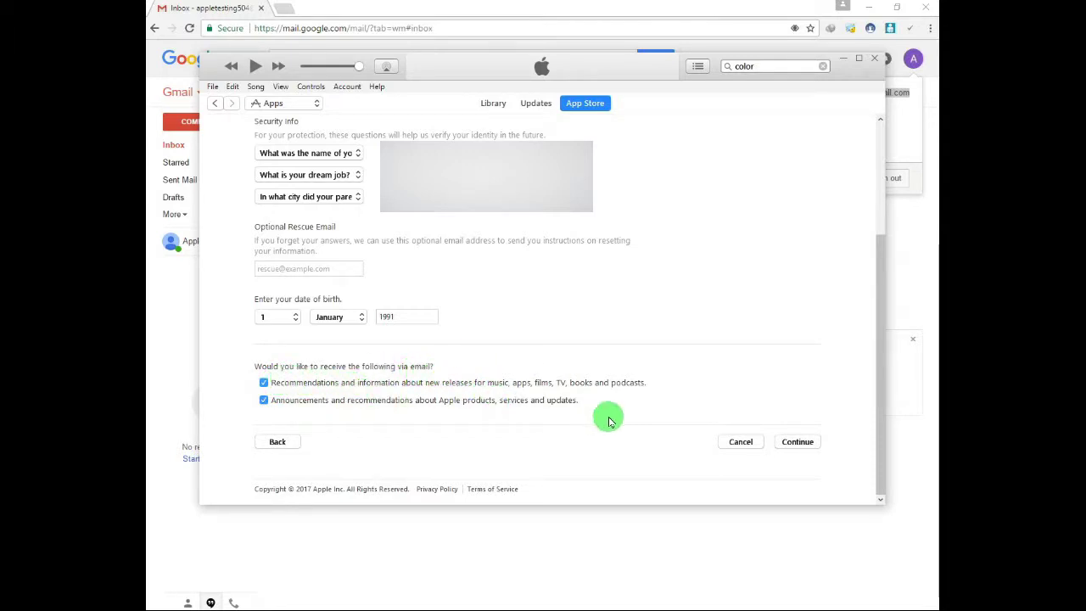
Continue to the payment page, keep payment type None, and choose Mr. as the billing title.
left_click(794, 444)
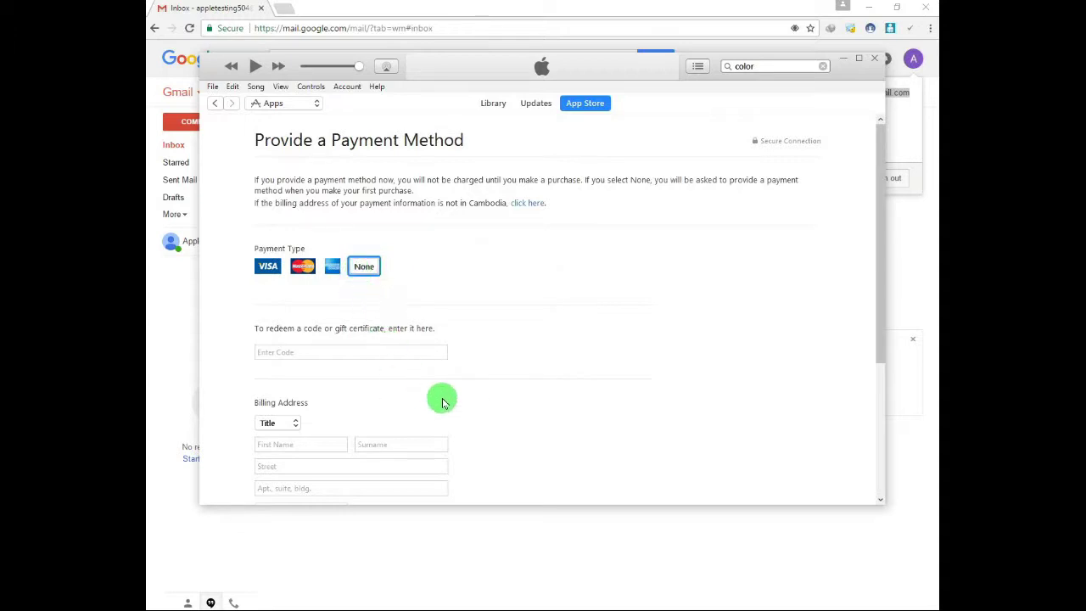
scroll(467, 368, "down", 1)
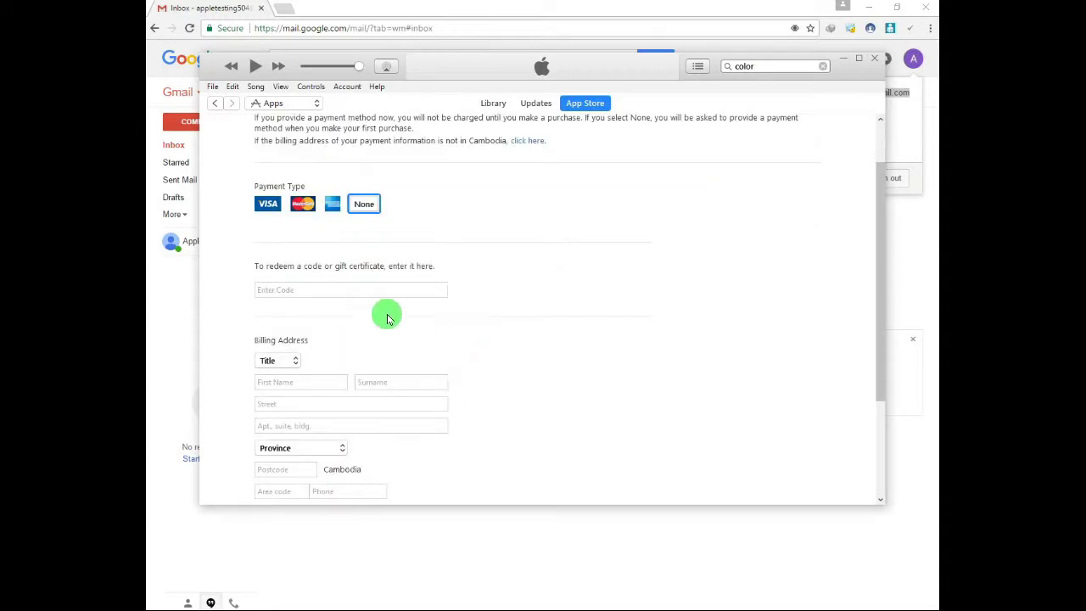
left_click(288, 364)
left_click(287, 386)
left_click(286, 389)
scroll(567, 409, "down", 1)
scroll(567, 409, "down", 1)
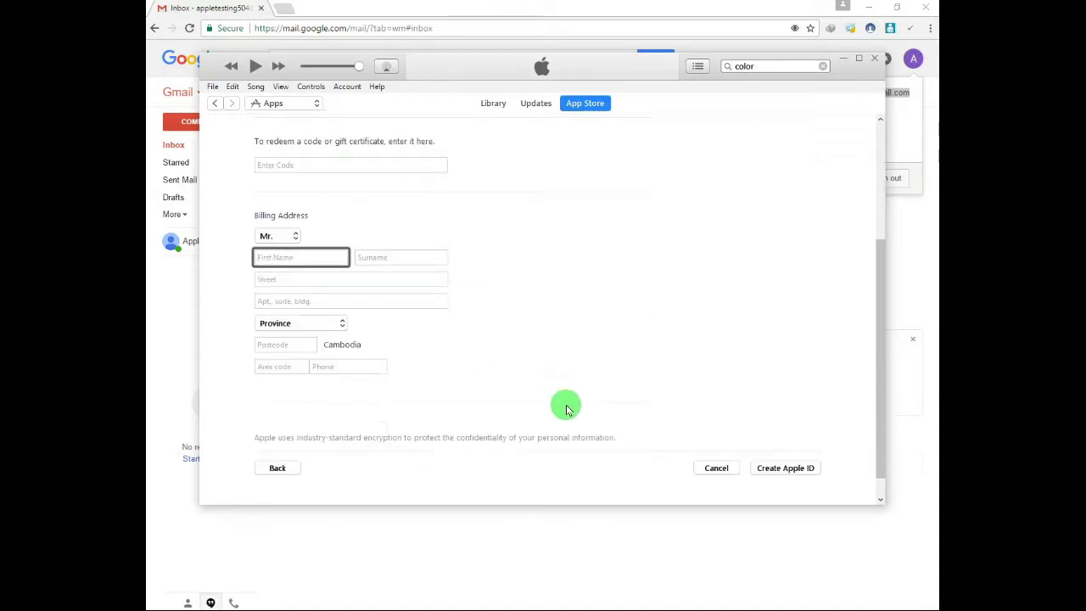
left_click(341, 350)
left_click(286, 346)
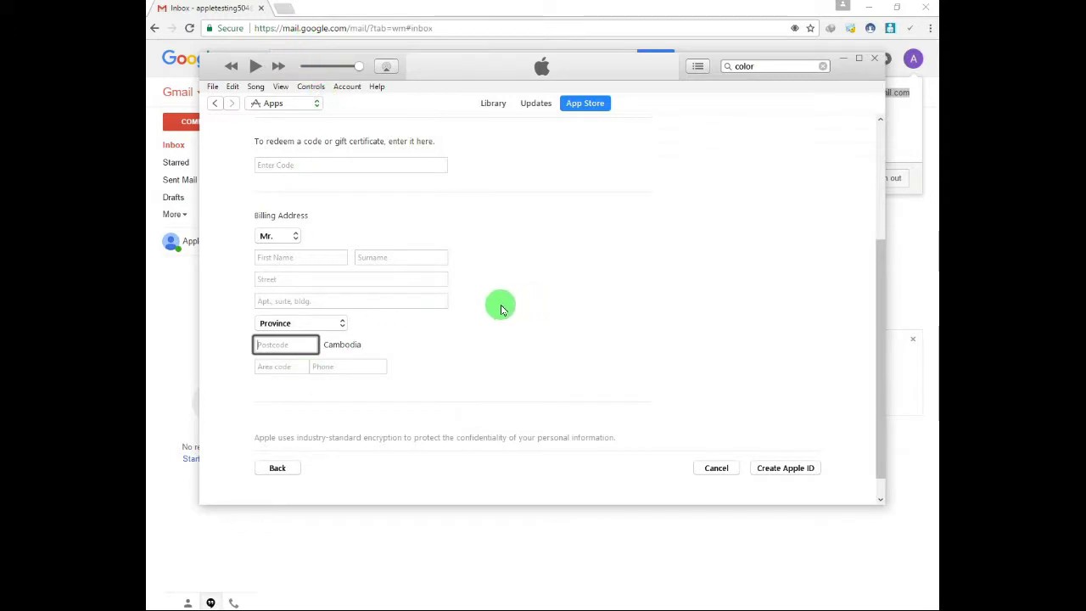
scroll(501, 304, "up", 1)
Go over the billing first name and surname fields and re-enter the street address.
left_click(267, 322)
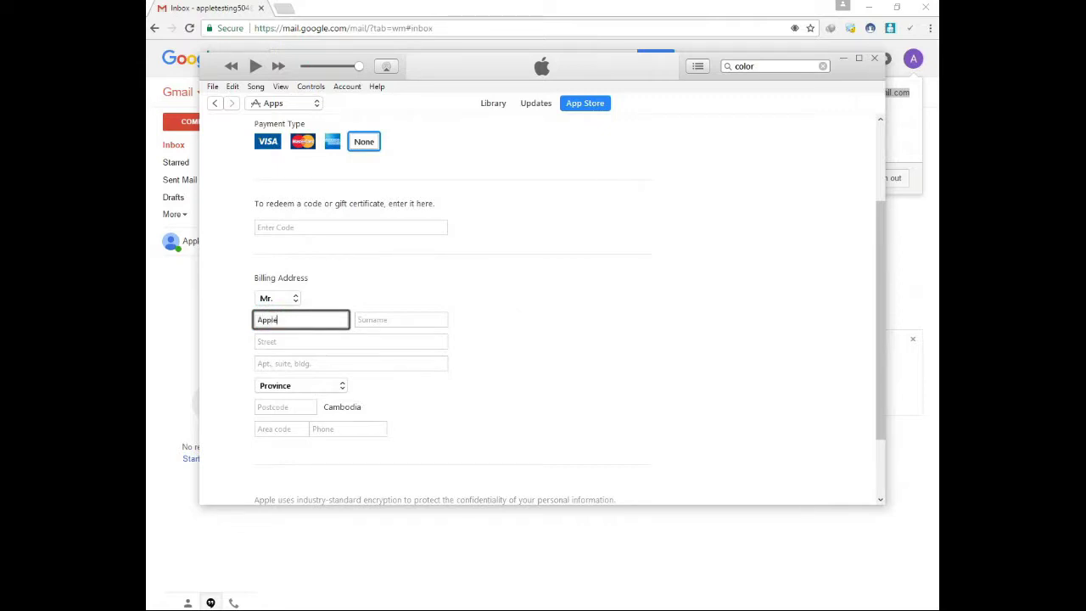
left_click(401, 320)
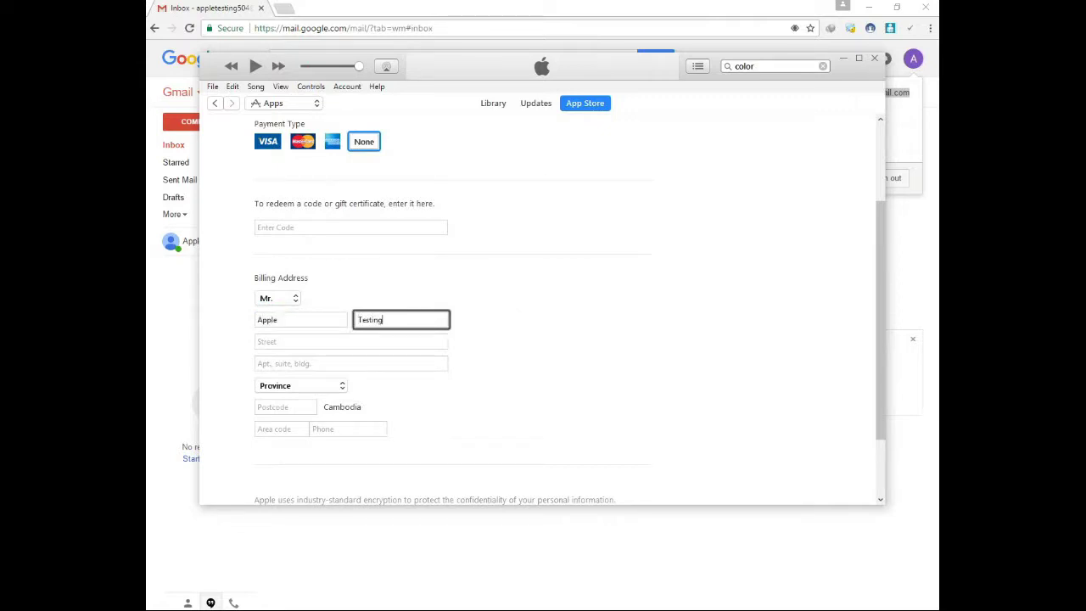
left_click(272, 341)
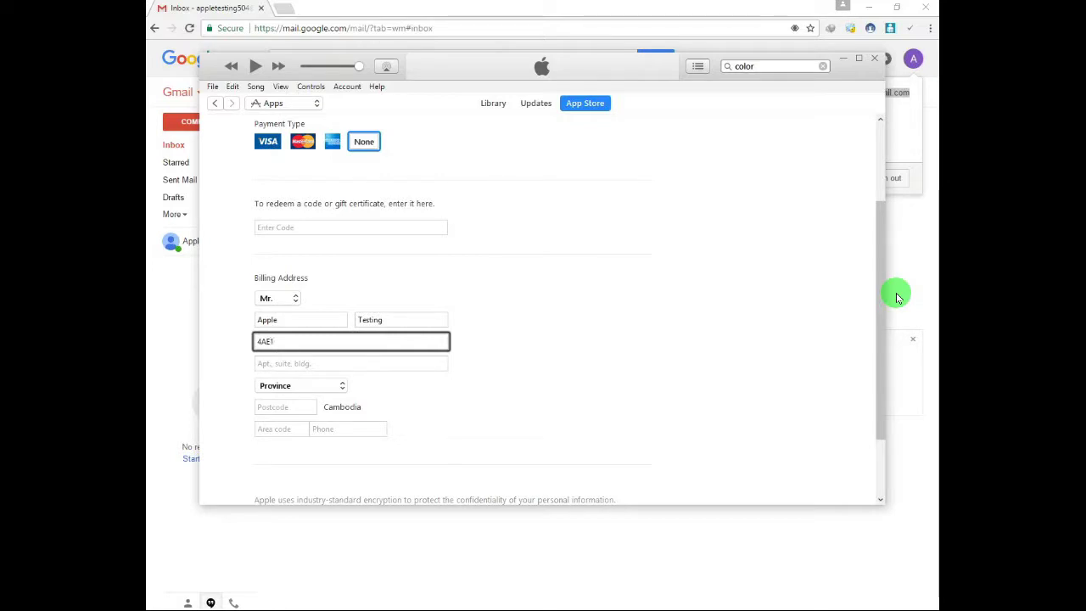
key("Tab")
key("shift+Tab")
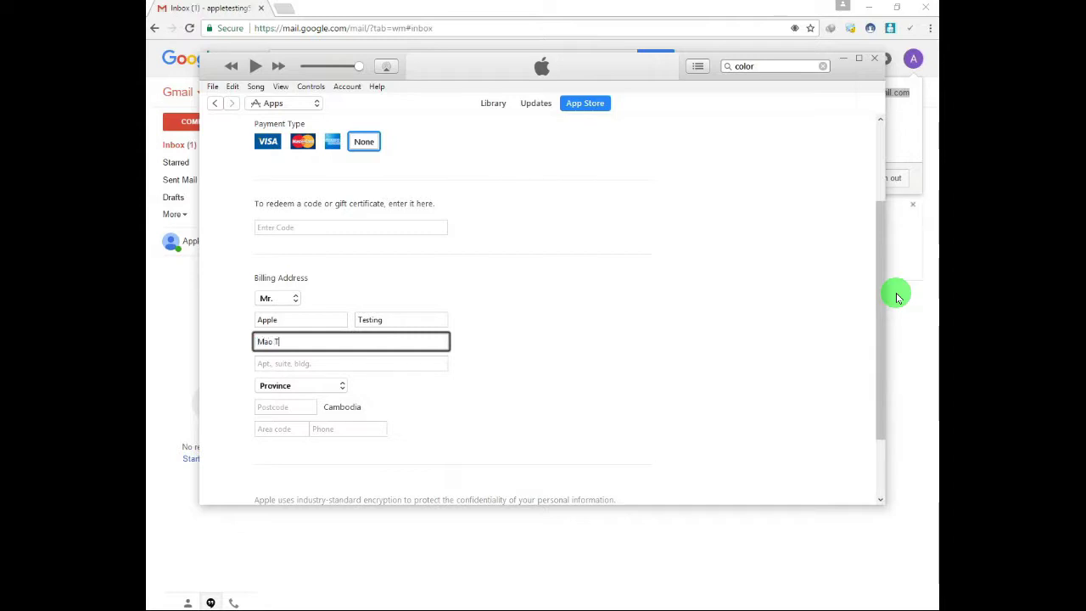
key("Tab")
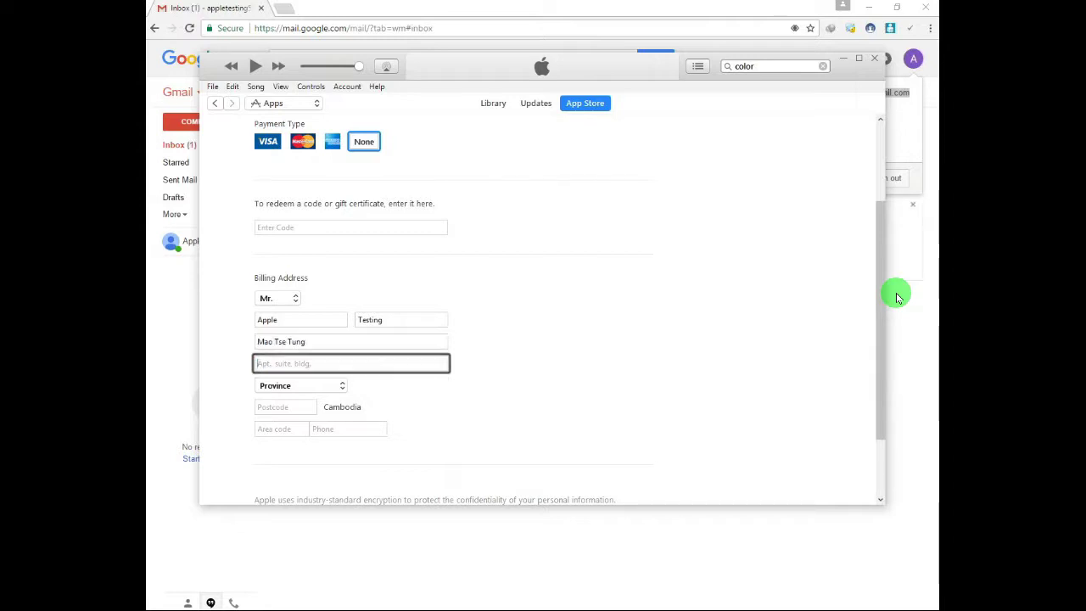
Choose Phnum Penh as the billing province, then open a new Chrome tab.
key("Tab")
left_click(295, 390)
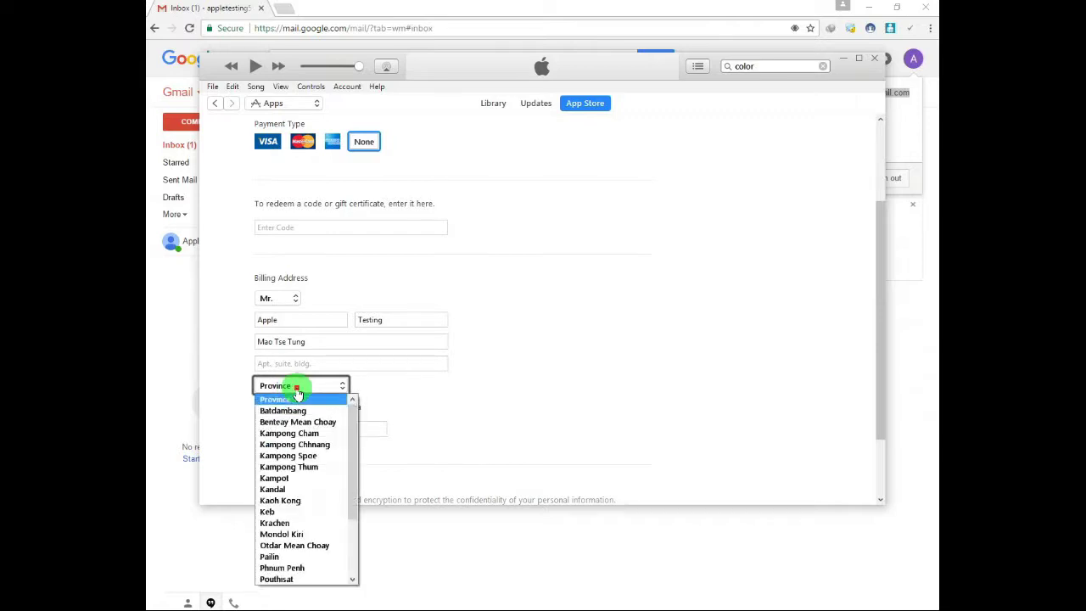
left_click(305, 567)
left_click(286, 411)
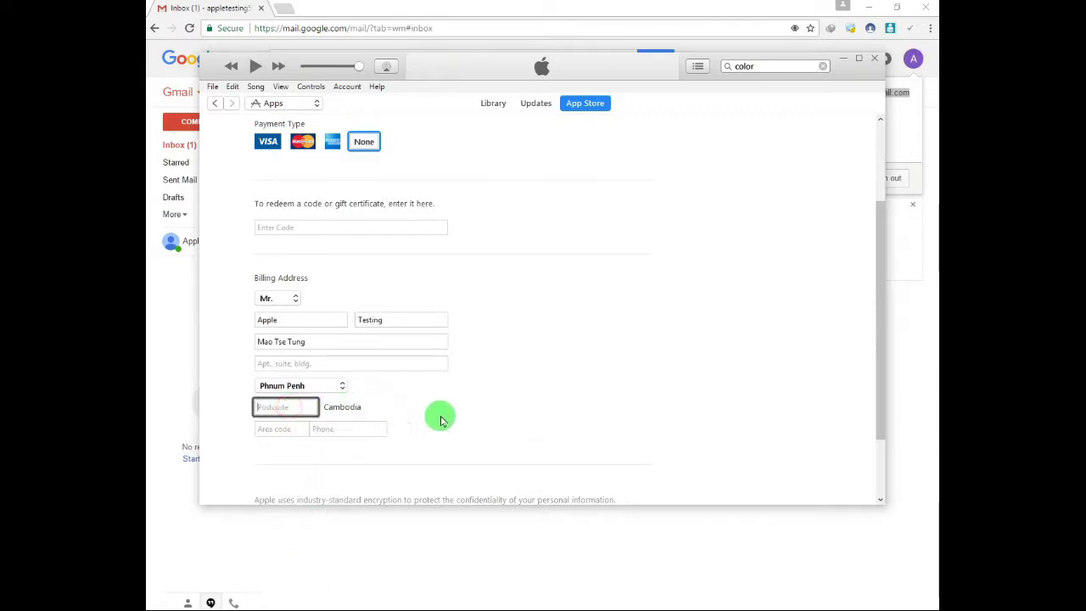
left_click(285, 8)
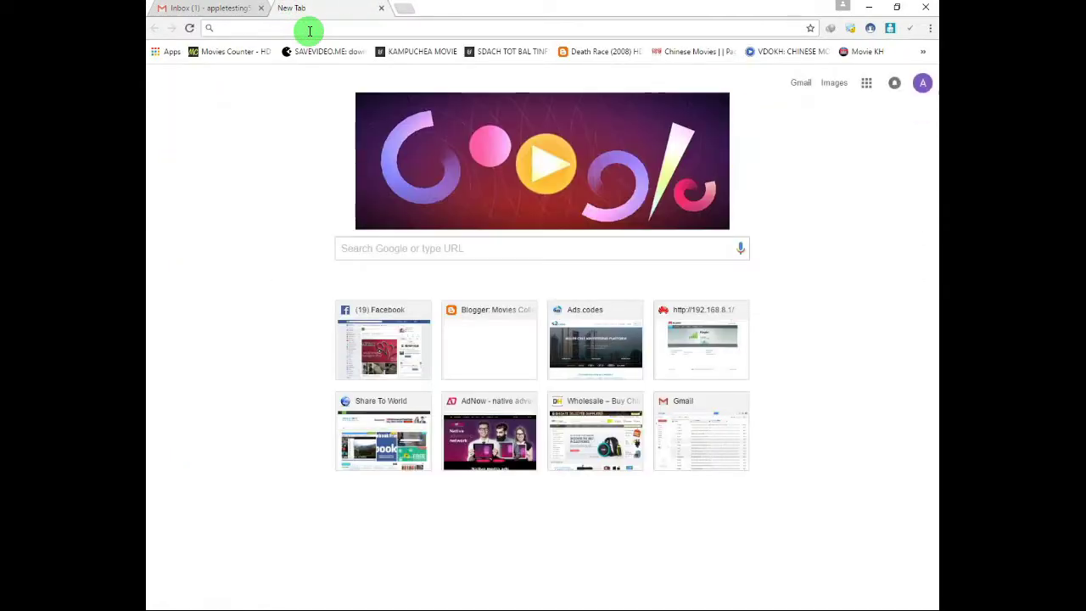
Search Google for 'post code in cambodia' and open the Tourism Cambodia result in a new tab.
type("post c")
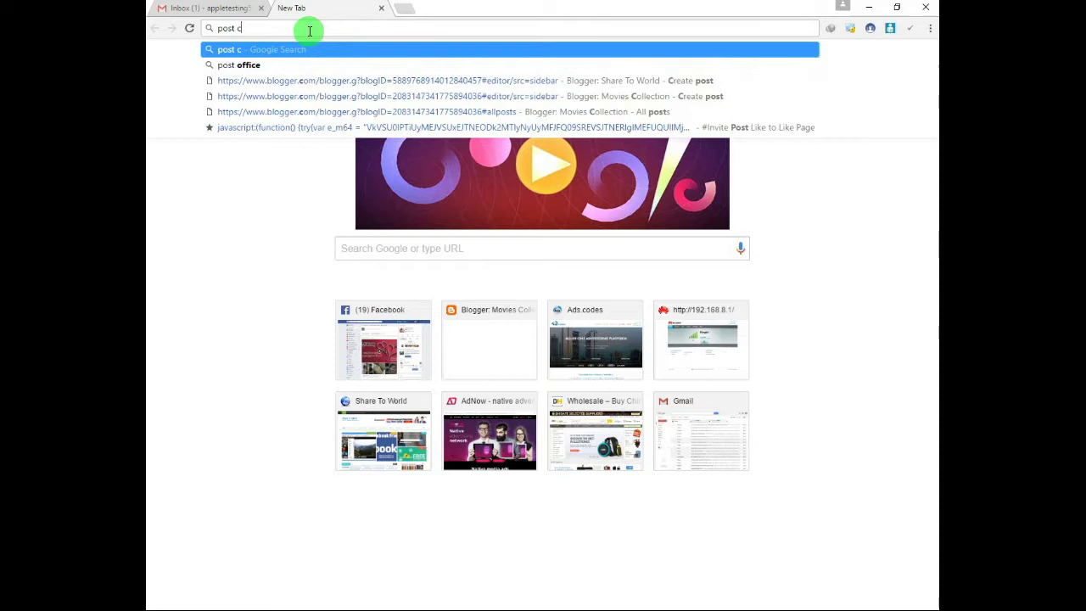
type("ode in cambodia")
key("Return")
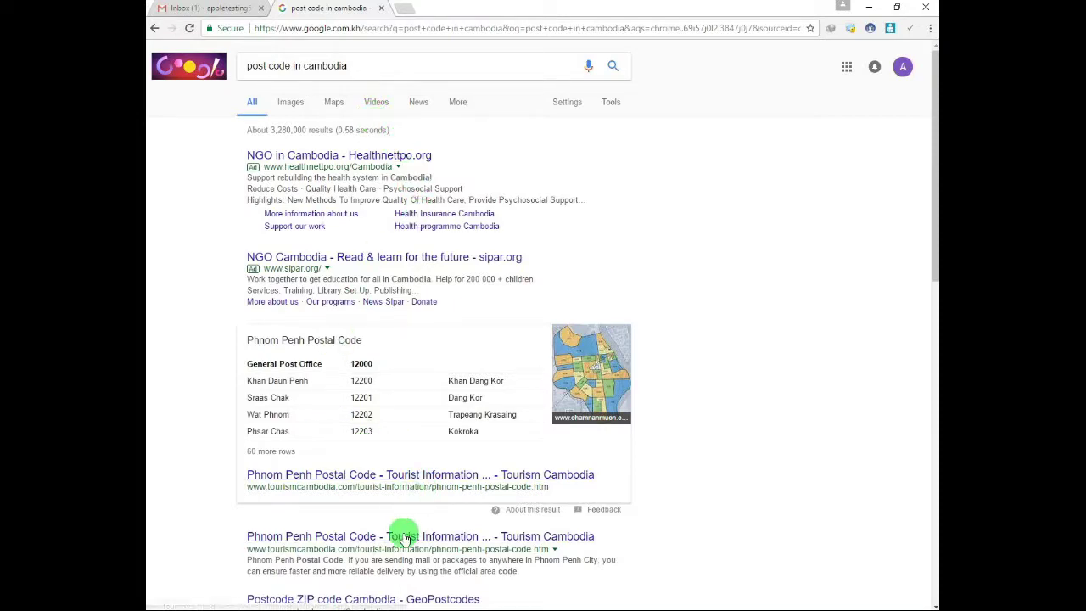
scroll(403, 538, "down", 1)
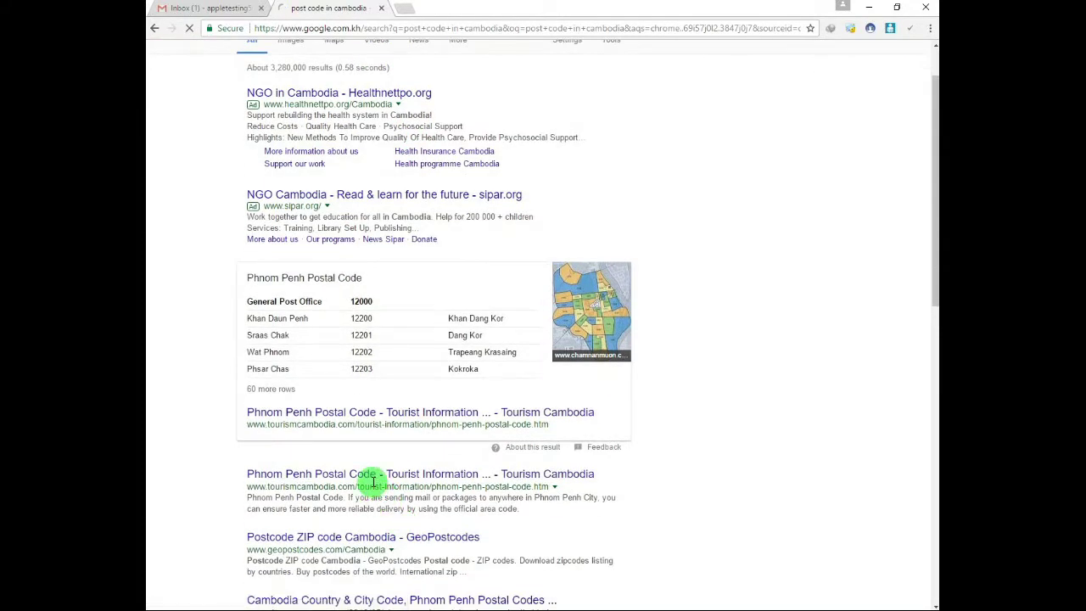
middle_click(368, 473)
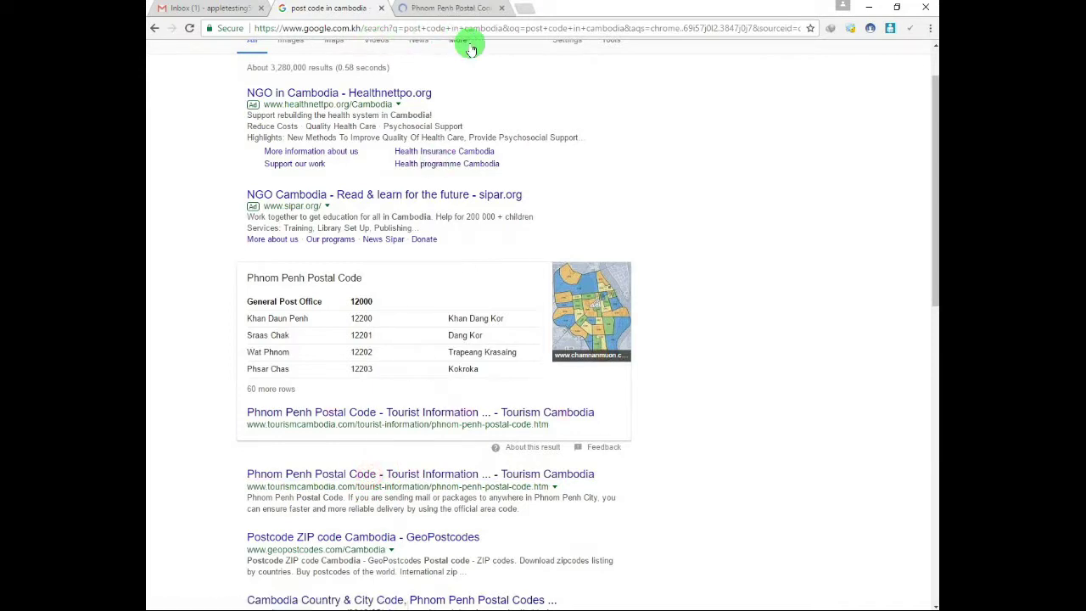
Scroll the Phnom Penh postal code table and select Boeng Trabek's code 12305.
left_click(447, 9)
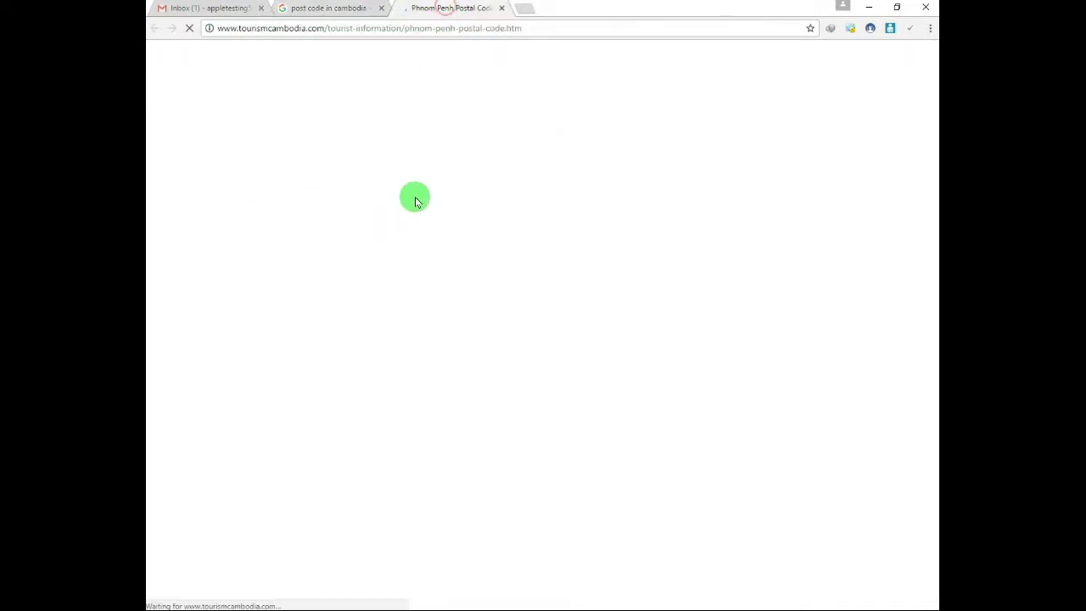
scroll(426, 434, "down", 3)
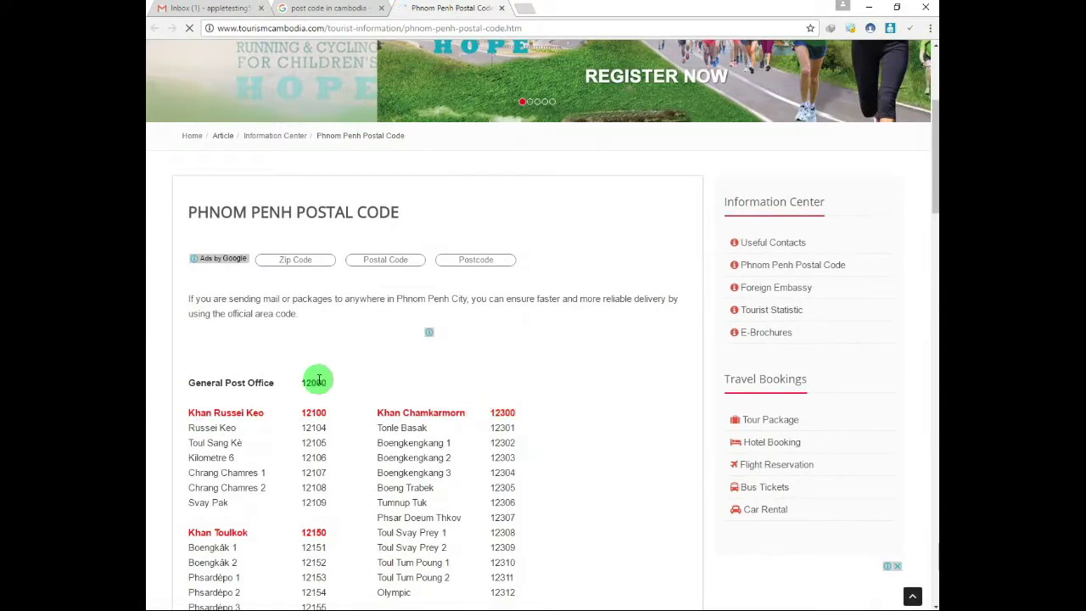
scroll(315, 507, "down", 1)
scroll(318, 509, "down", 1)
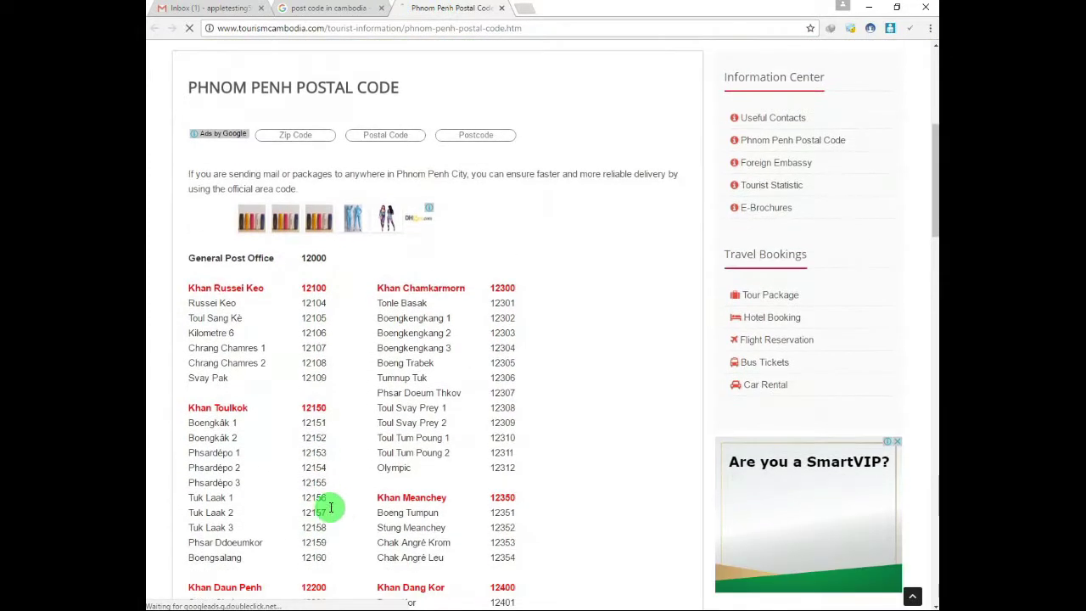
scroll(357, 504, "down", 1)
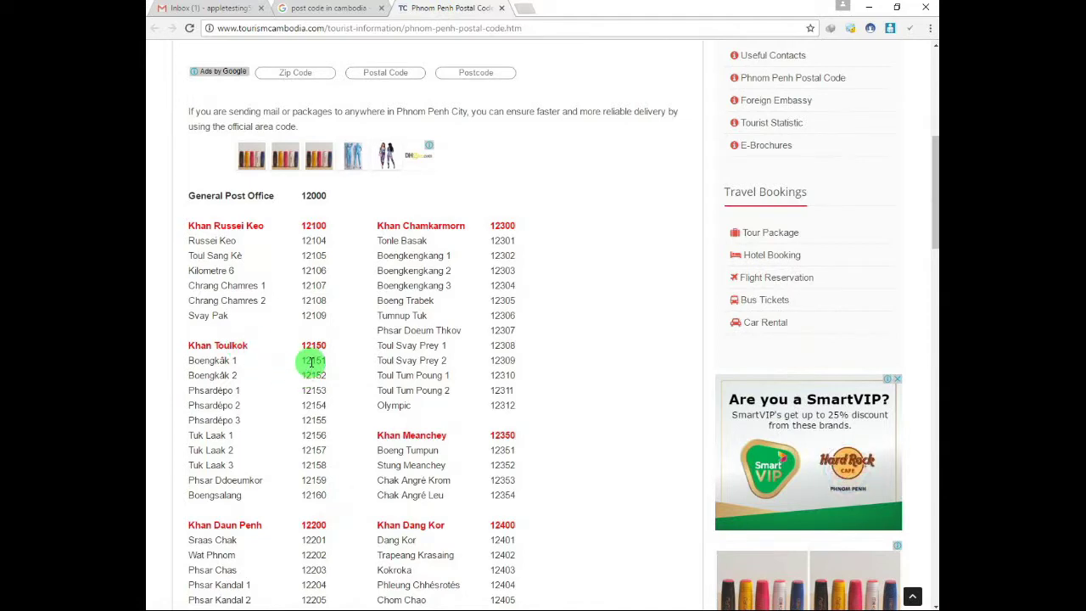
scroll(333, 402, "down", 2)
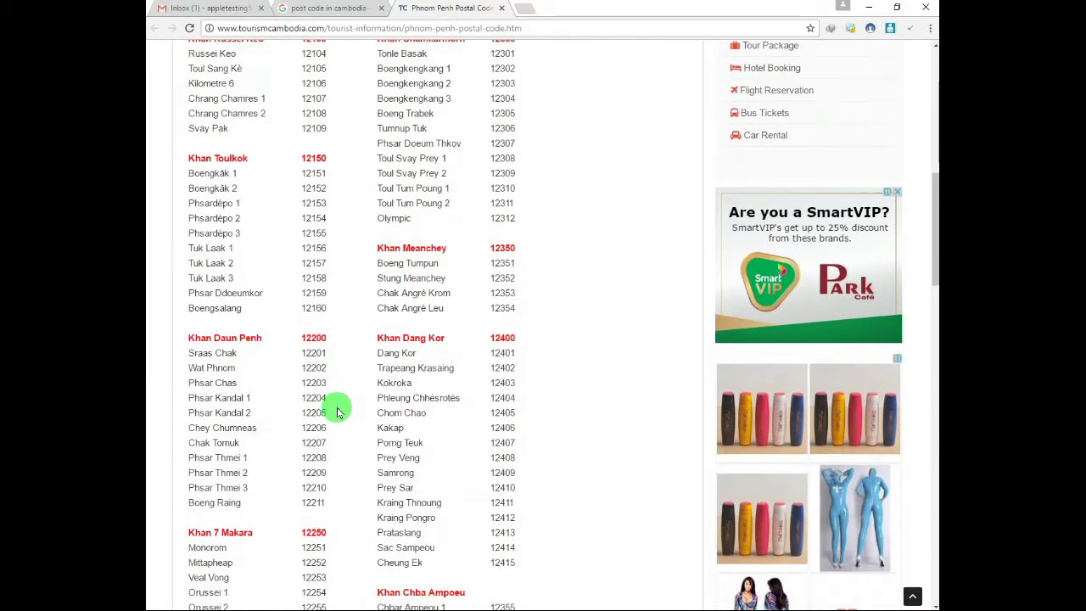
scroll(359, 419, "down", 2)
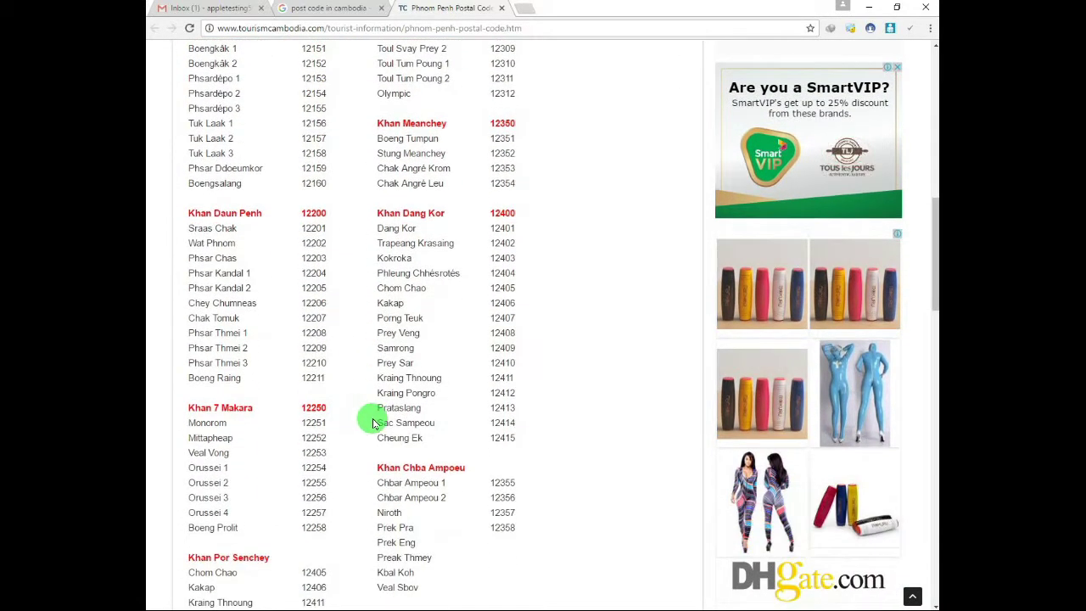
scroll(370, 419, "down", 4)
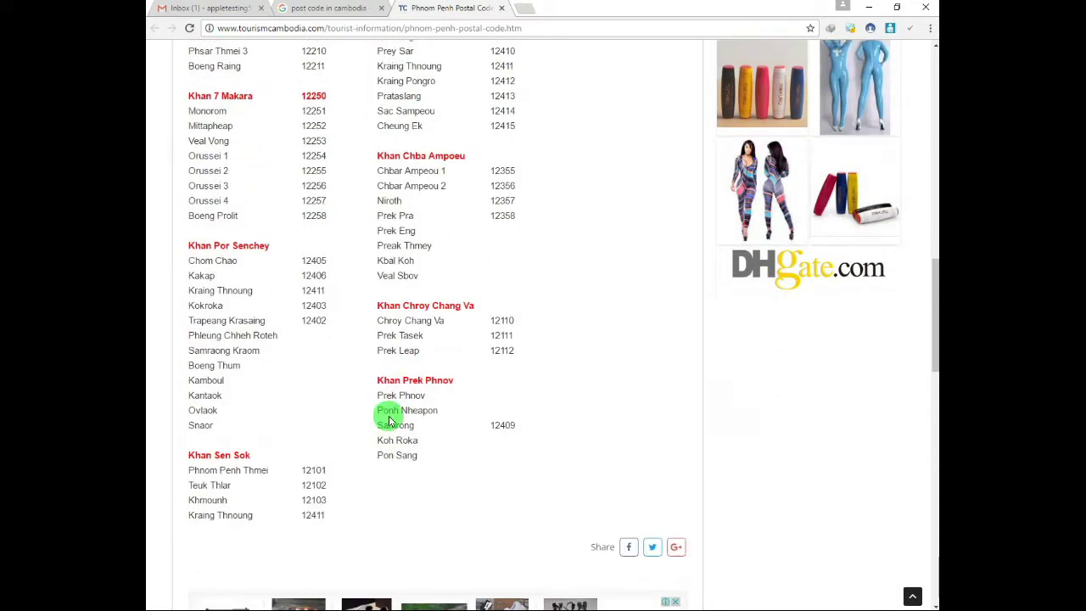
scroll(389, 420, "up", 2)
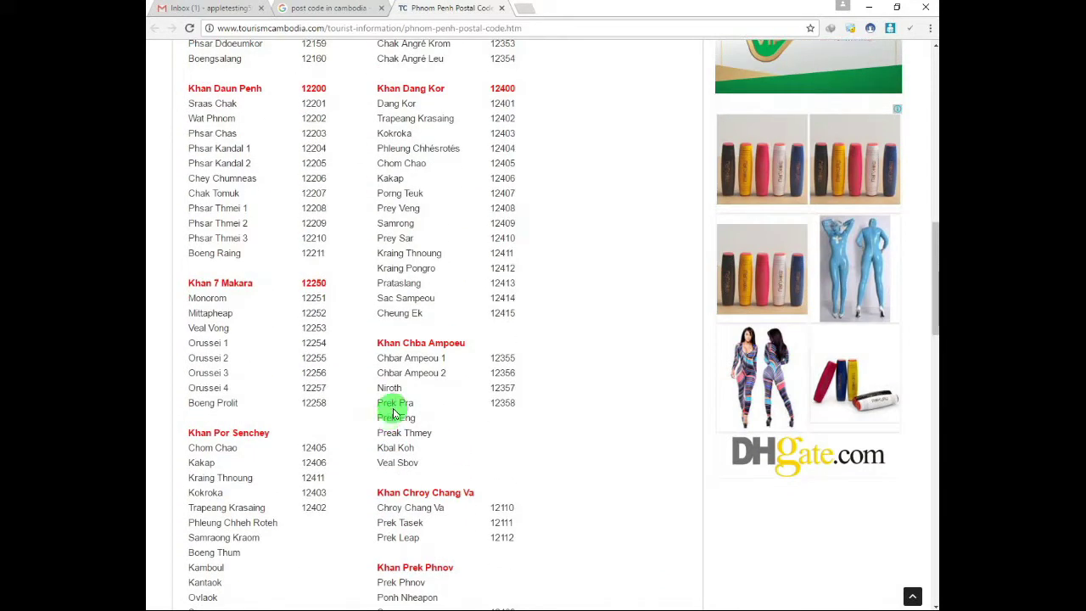
scroll(398, 408, "up", 4)
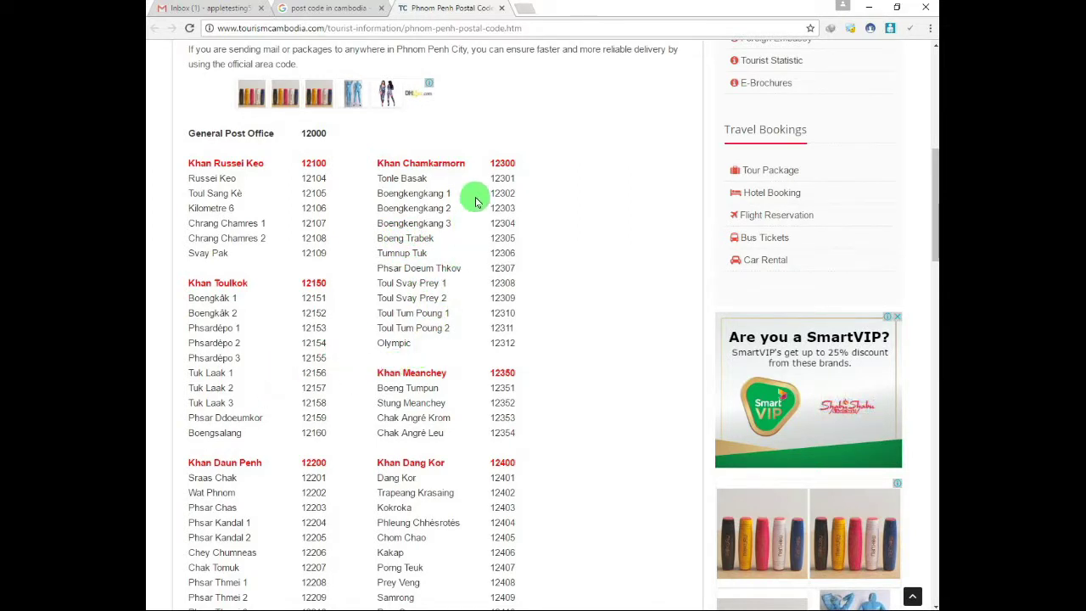
double_click(503, 238)
key("ctrl+c")
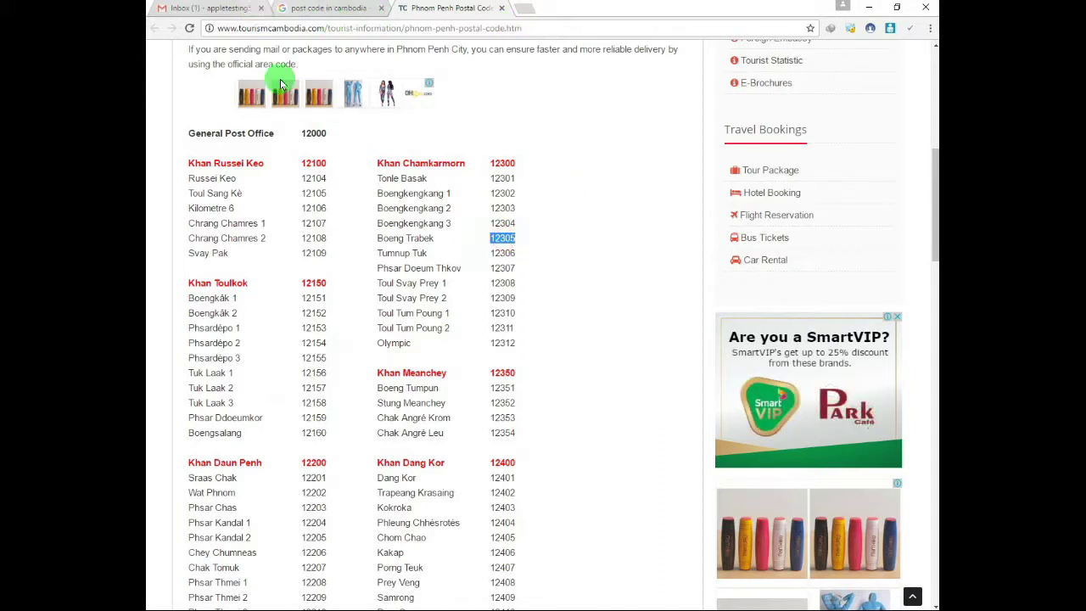
Paste 12305 into the iTunes billing Postcode field.
key("alt+Tab")
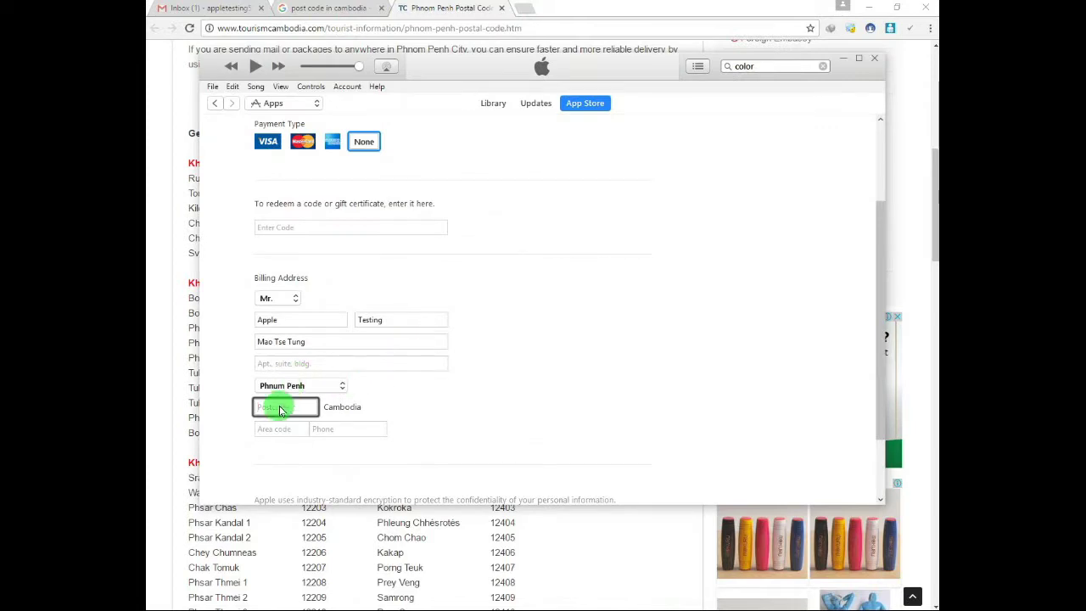
key("ctrl+v")
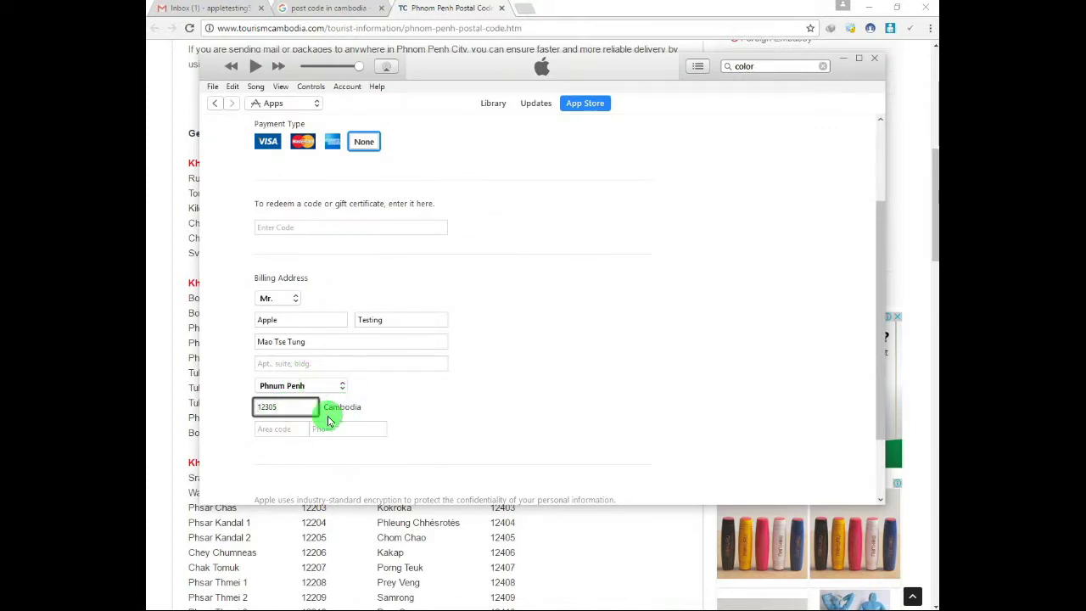
left_click(458, 417)
scroll(460, 417, "down", 2)
Try Create Apple ID, then go back to fill in the required area code.
left_click(285, 341)
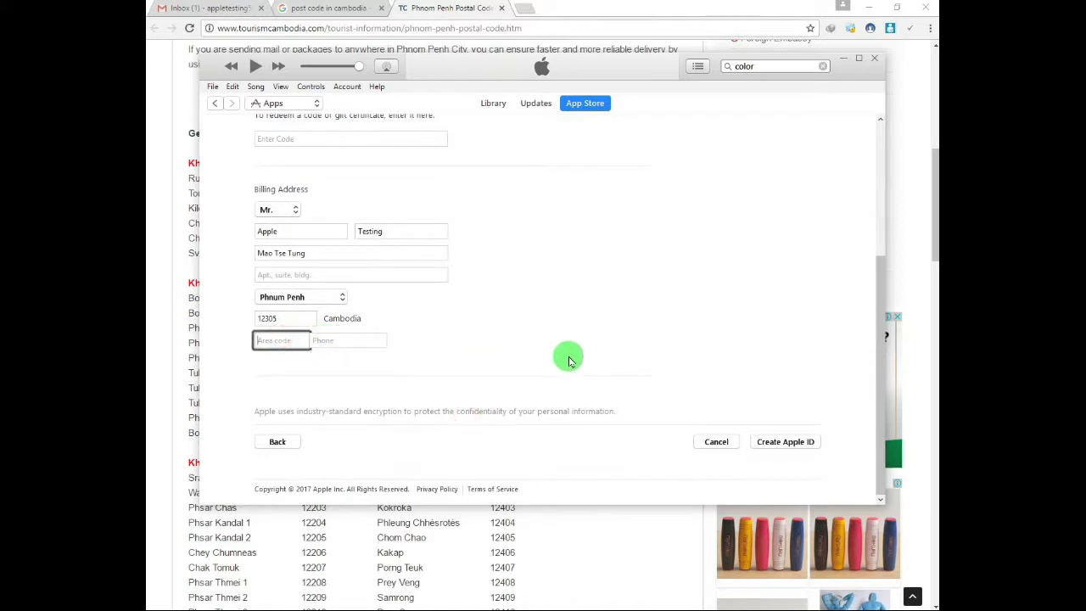
left_click(517, 344)
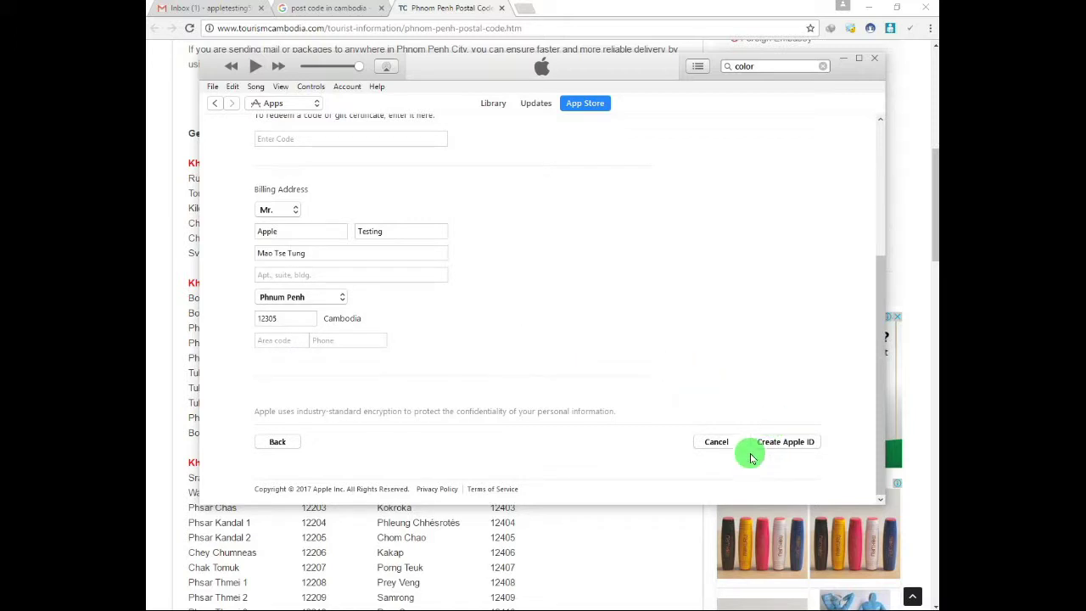
left_click(780, 447)
left_click(280, 340)
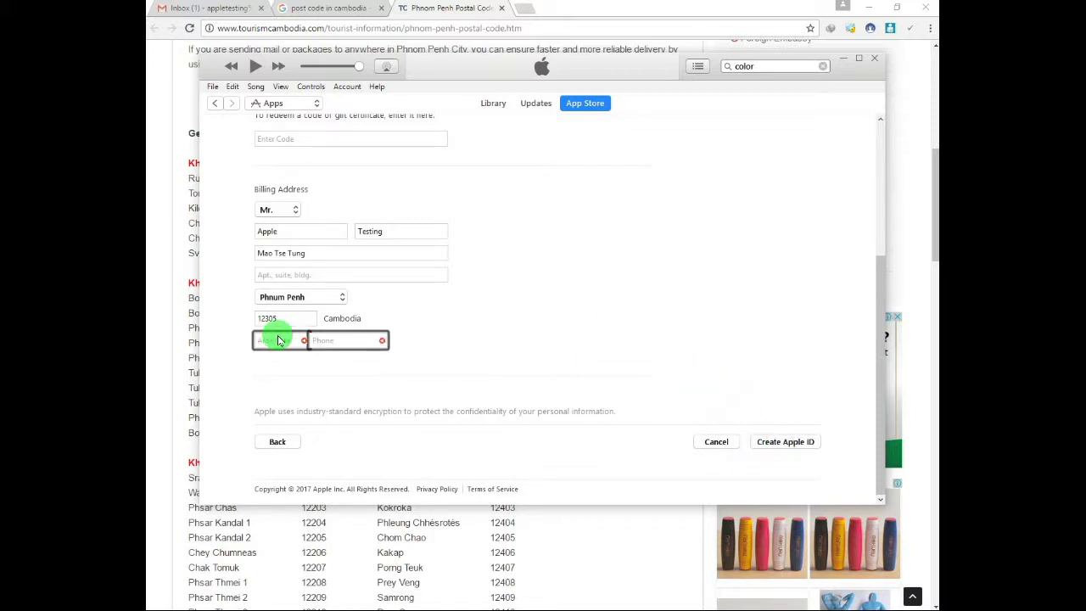
left_click(277, 344)
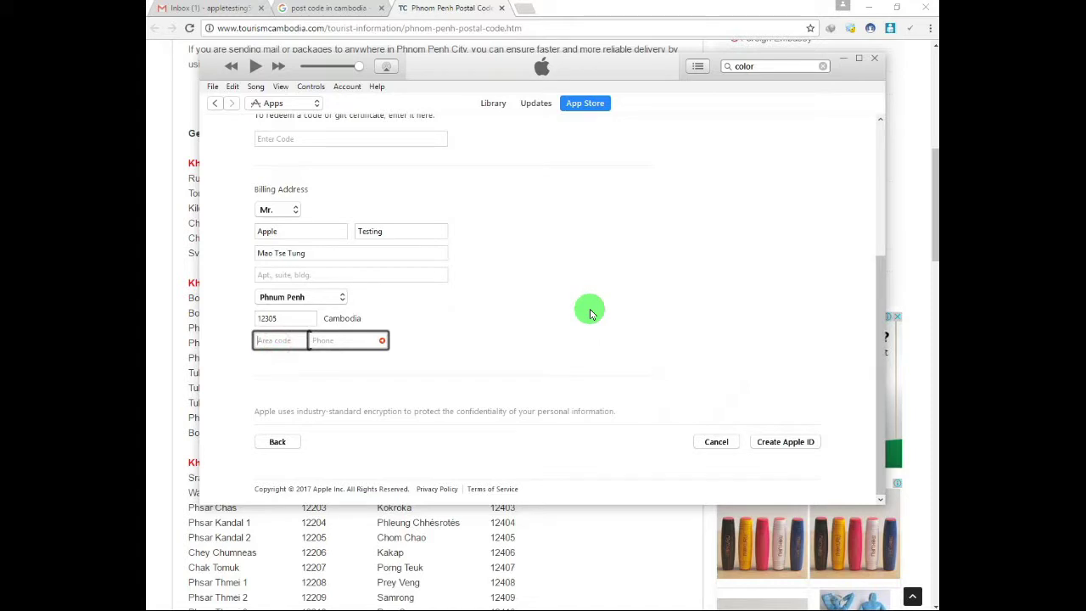